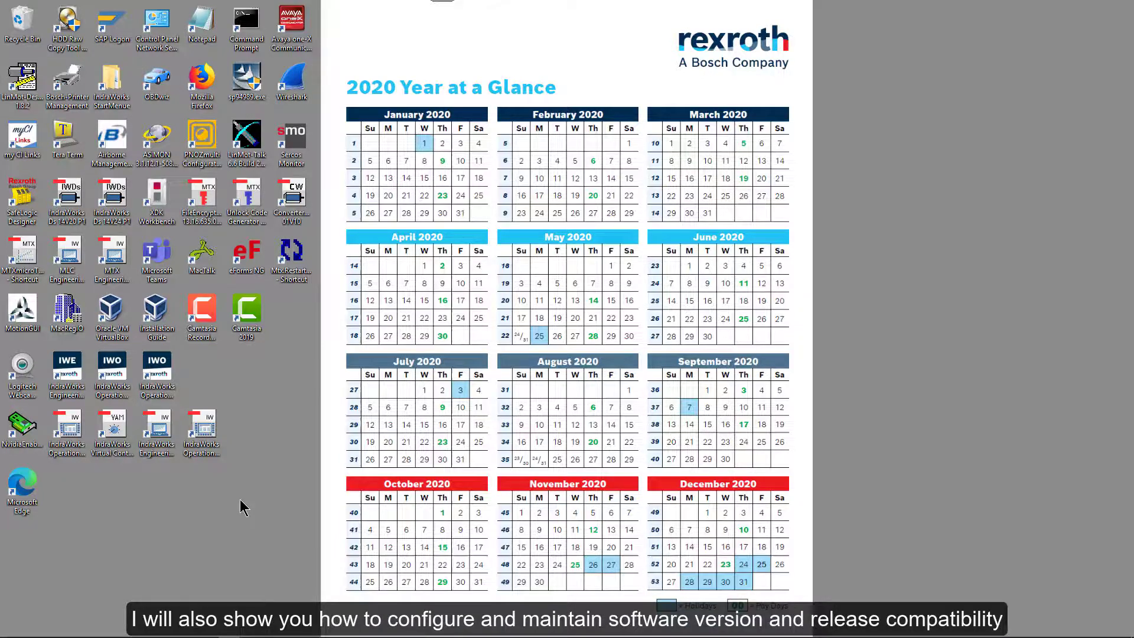
# Start IndraWorks Engineering with the MTX test project and check the installed software version in the About information
pyautogui.click(155, 438)
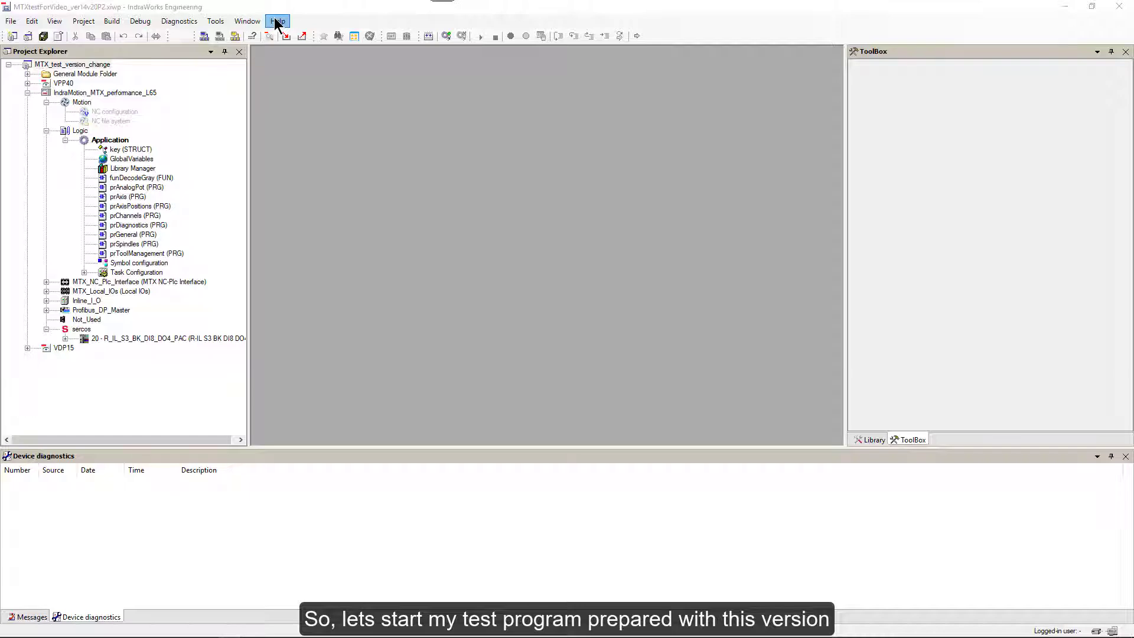
pyautogui.click(276, 22)
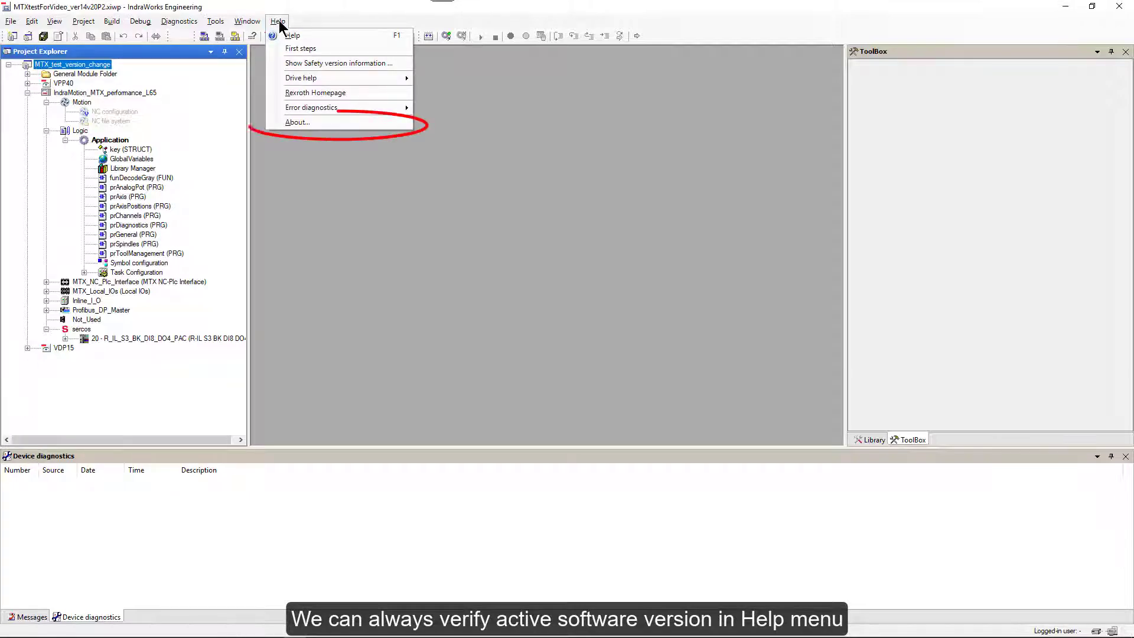
pyautogui.click(299, 126)
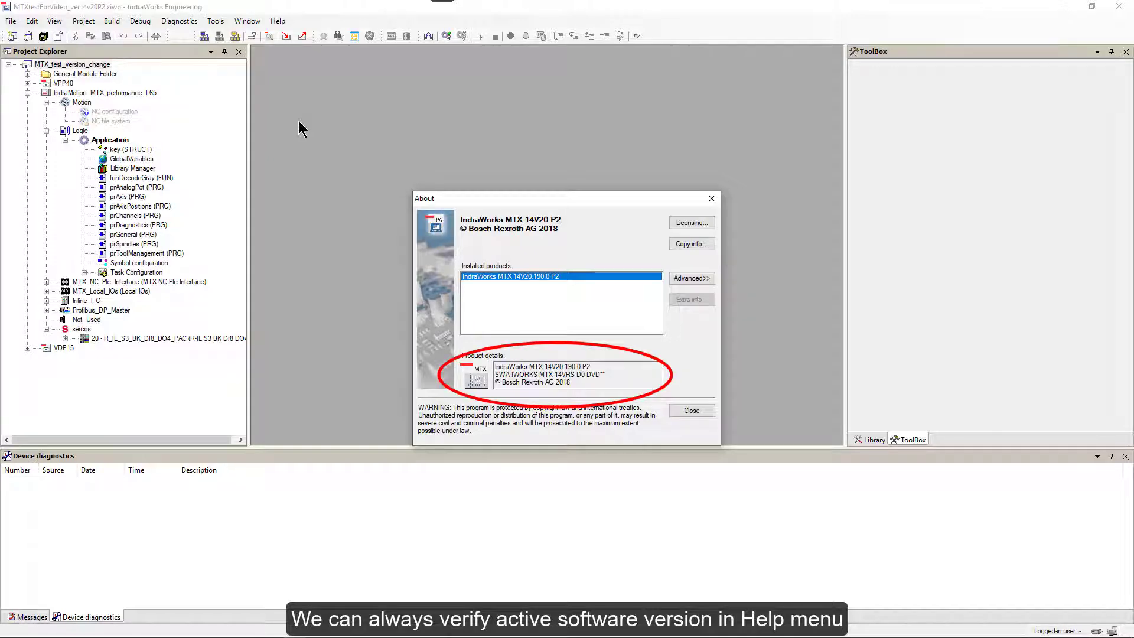
pyautogui.click(691, 409)
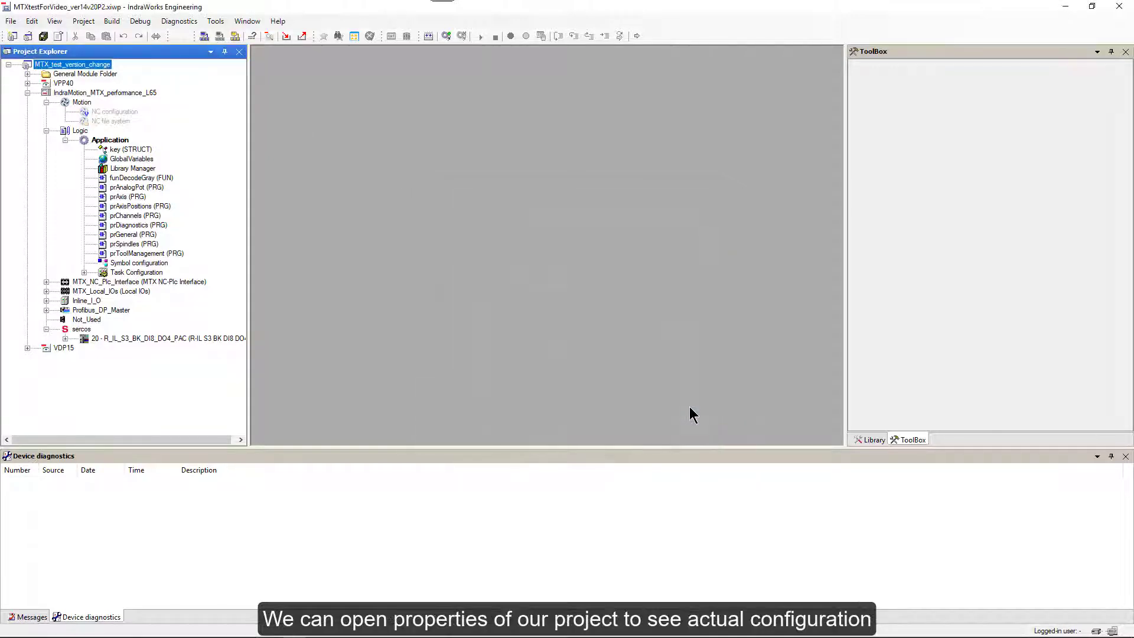
# Check the compatibility mode in the properties of the MTX_test_version_change project
pyautogui.rightClick(57, 65)
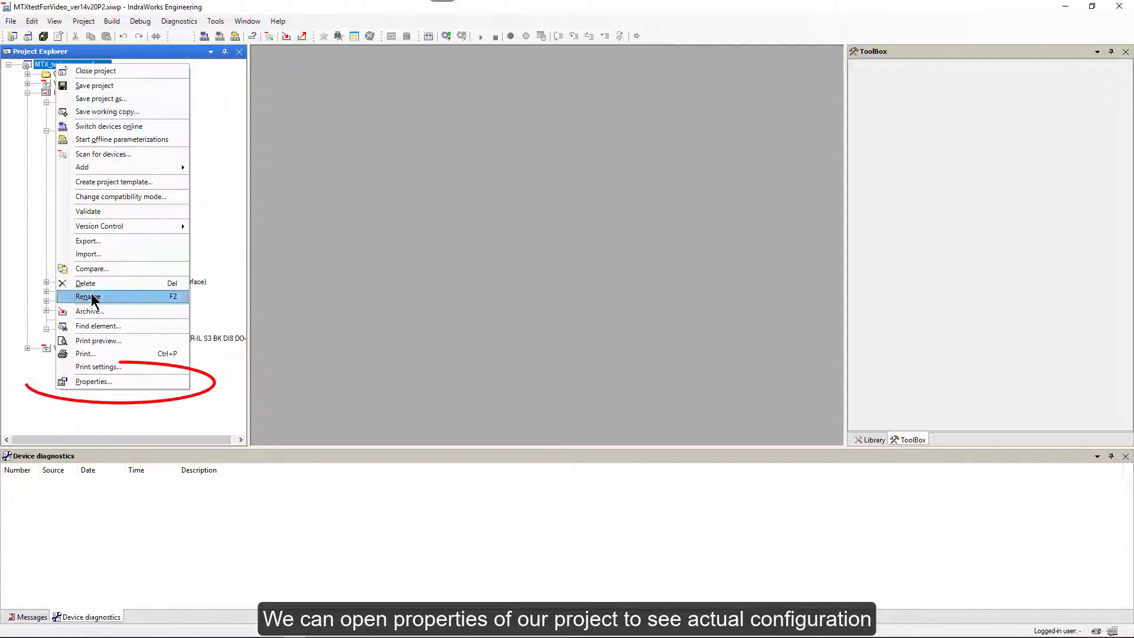
pyautogui.click(86, 381)
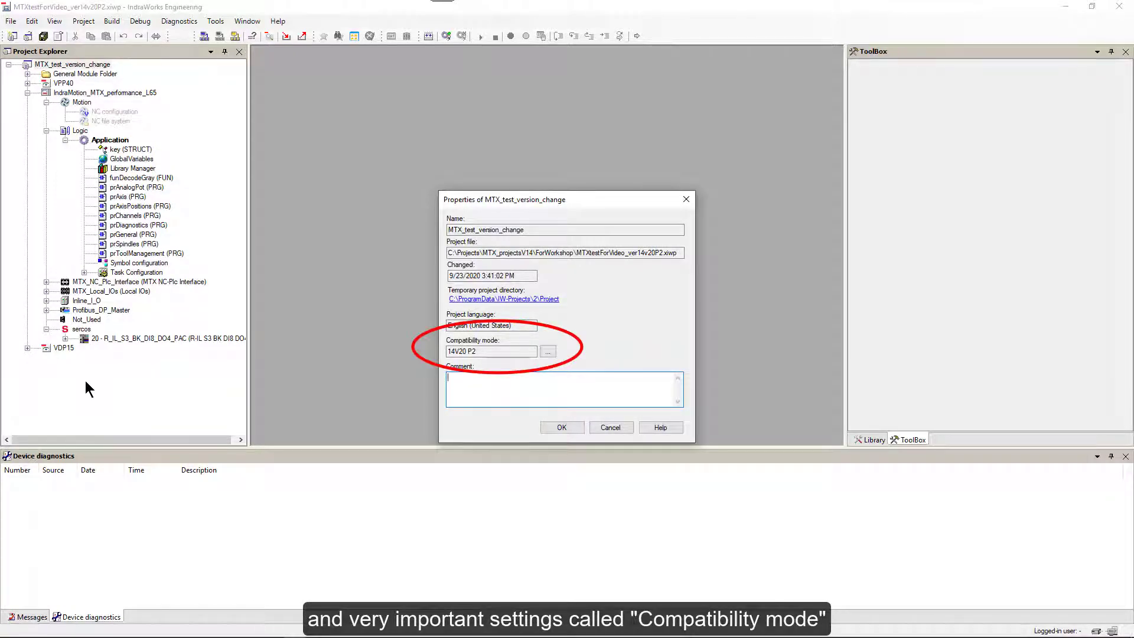
pyautogui.click(552, 427)
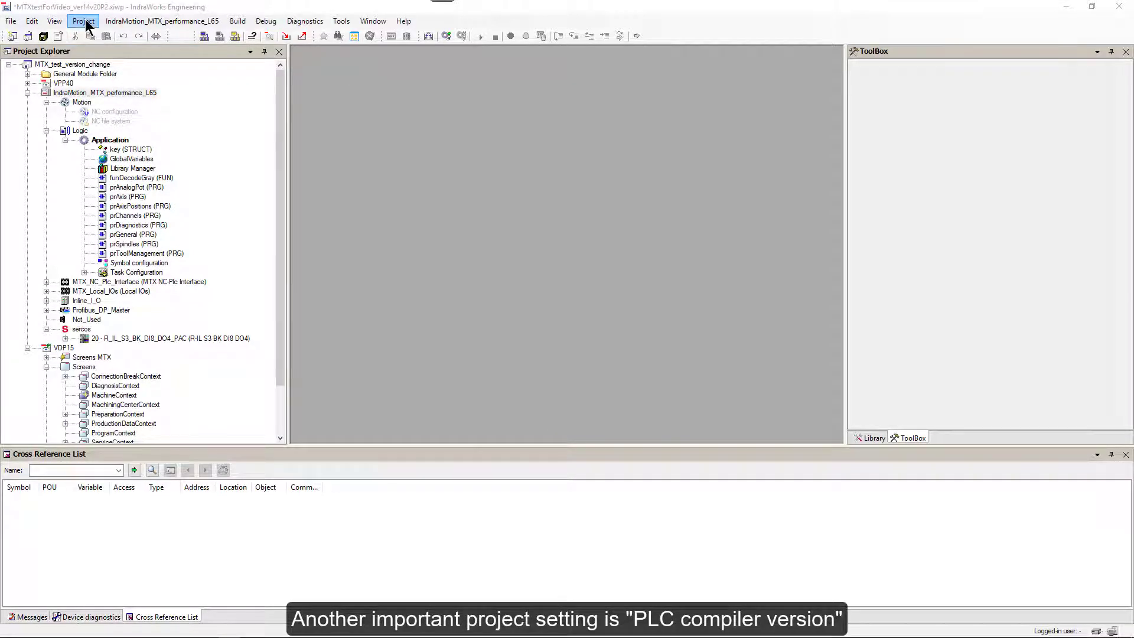
# Check which PLC compiler version is selected for the project
pyautogui.click(84, 21)
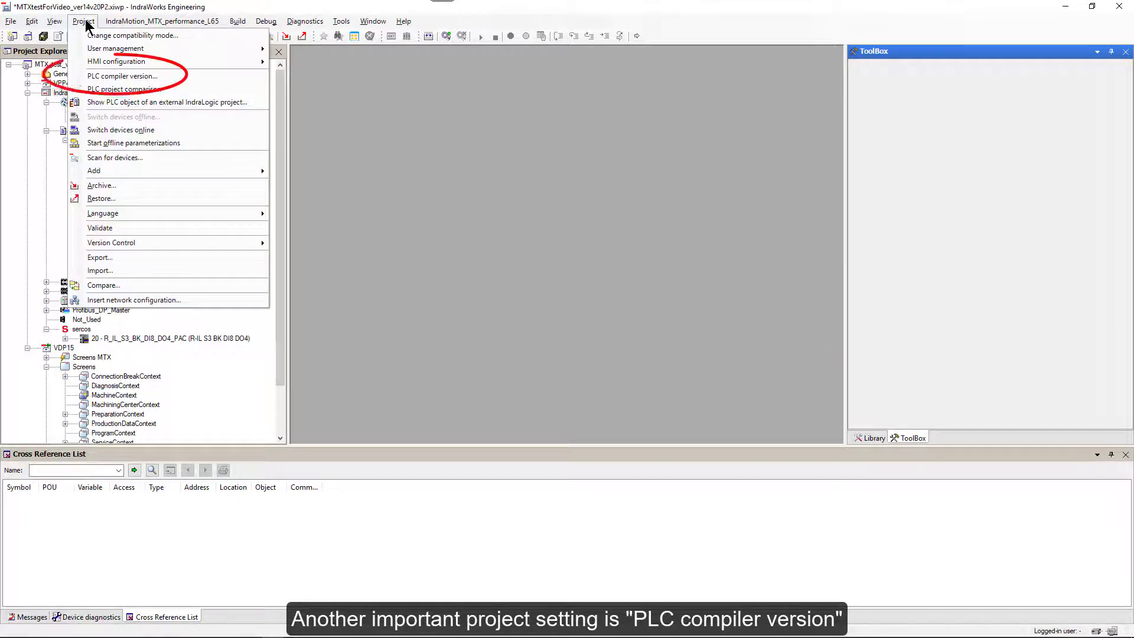
pyautogui.click(102, 77)
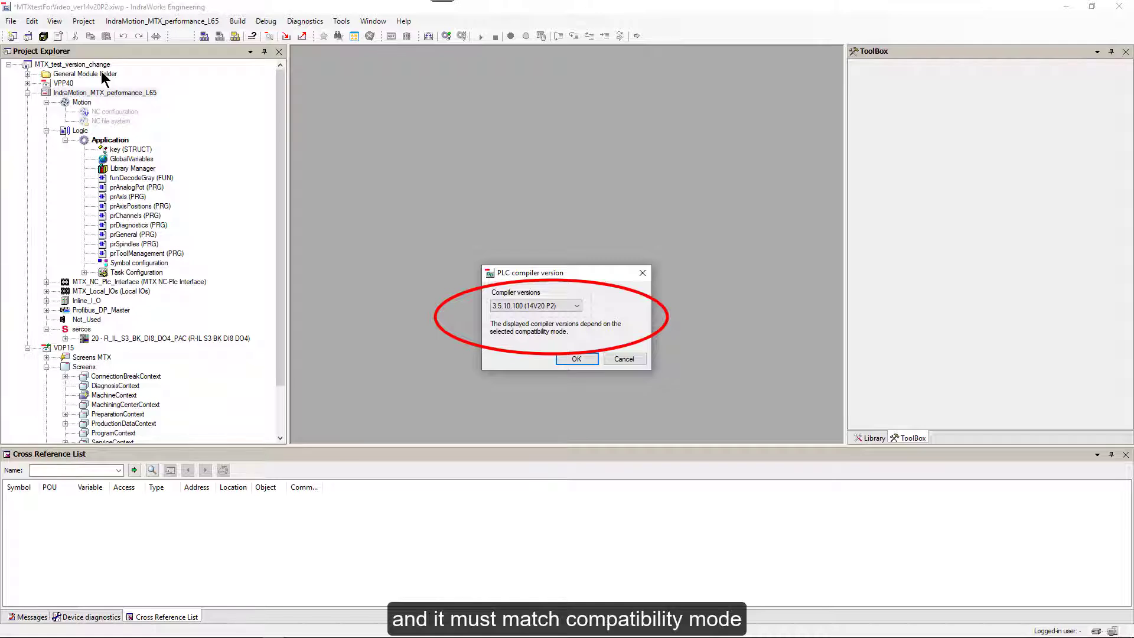
pyautogui.click(577, 359)
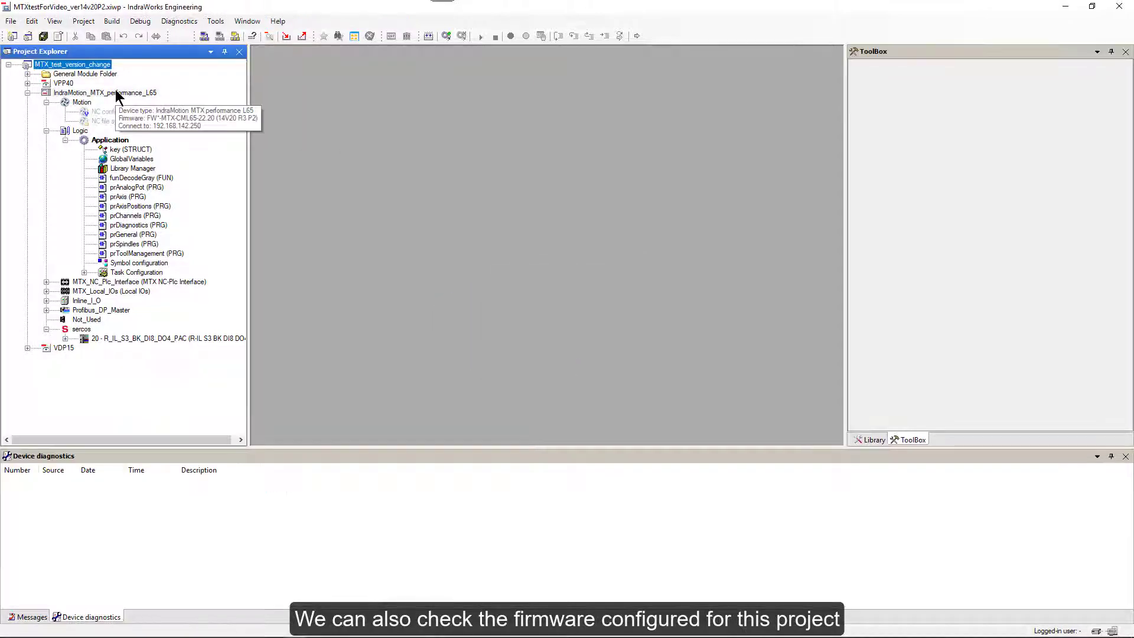
# Check the firmware release configured offline for the IndraMotion_MTX_performance_L65 control
pyautogui.rightClick(116, 92)
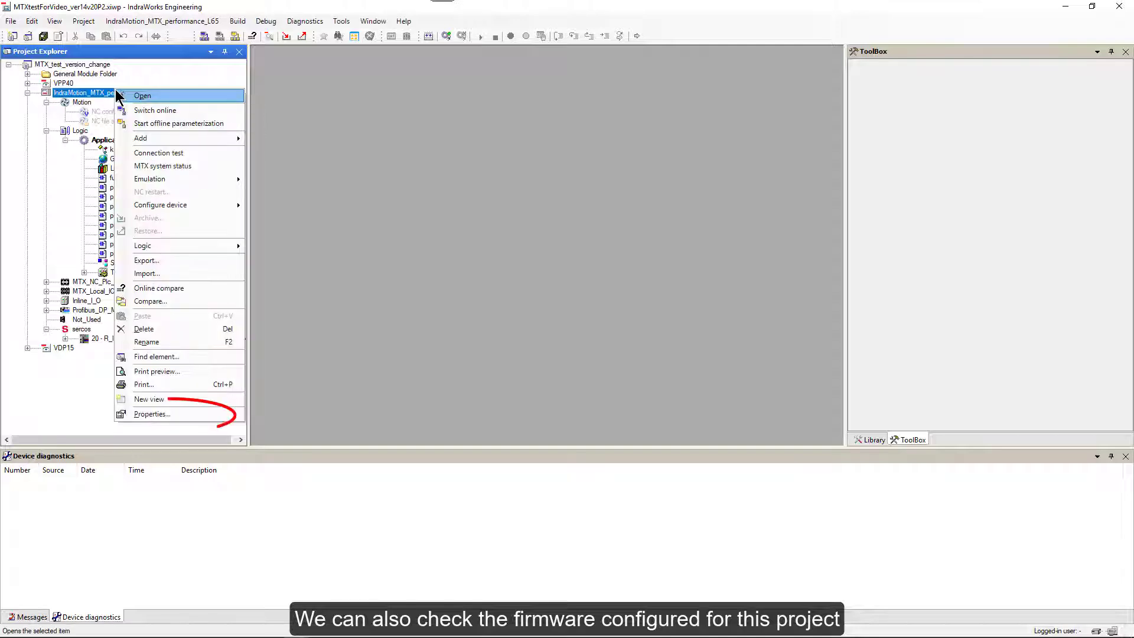
pyautogui.click(143, 416)
pyautogui.click(473, 200)
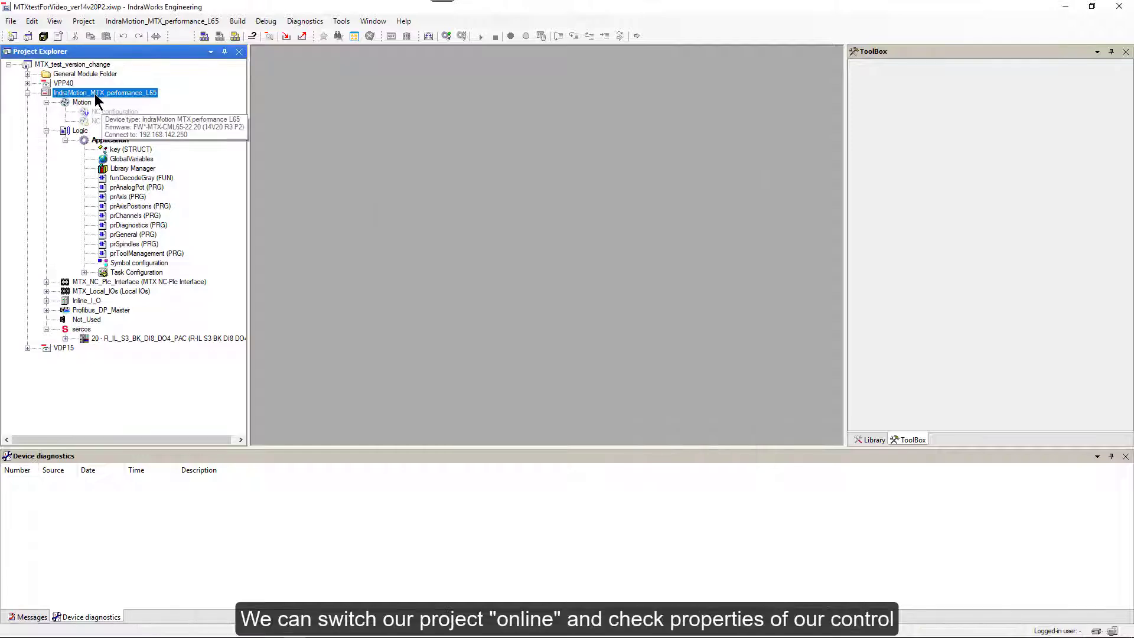
# Switch the IndraMotion_MTX_performance_L65 control online and check the firmware release in its device configuration
pyautogui.rightClick(96, 96)
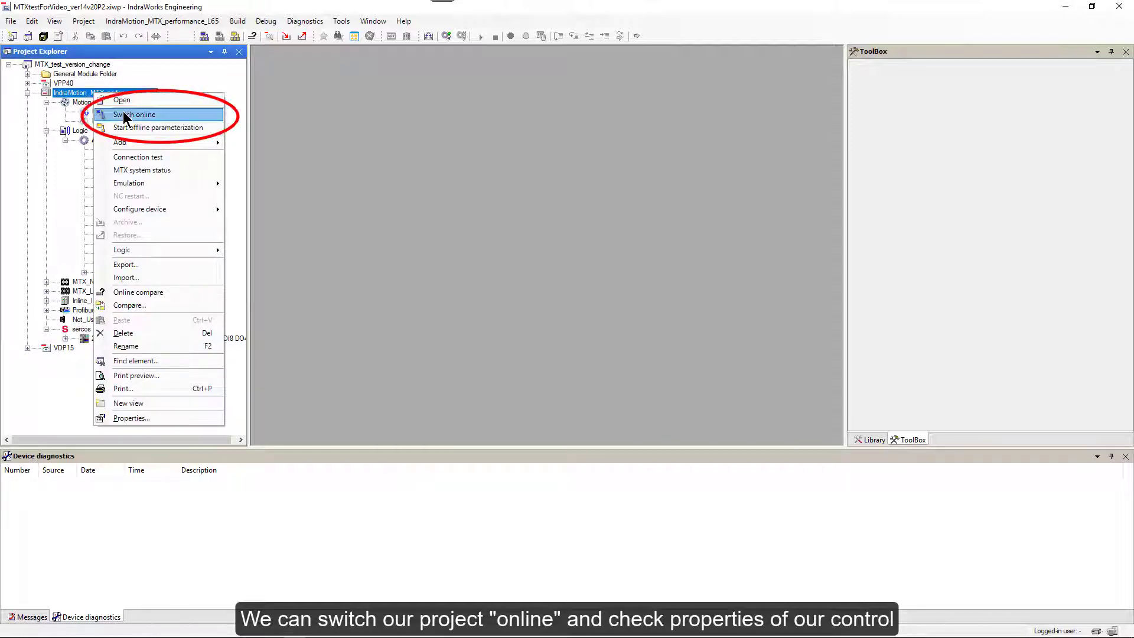
pyautogui.click(123, 114)
pyautogui.rightClick(104, 94)
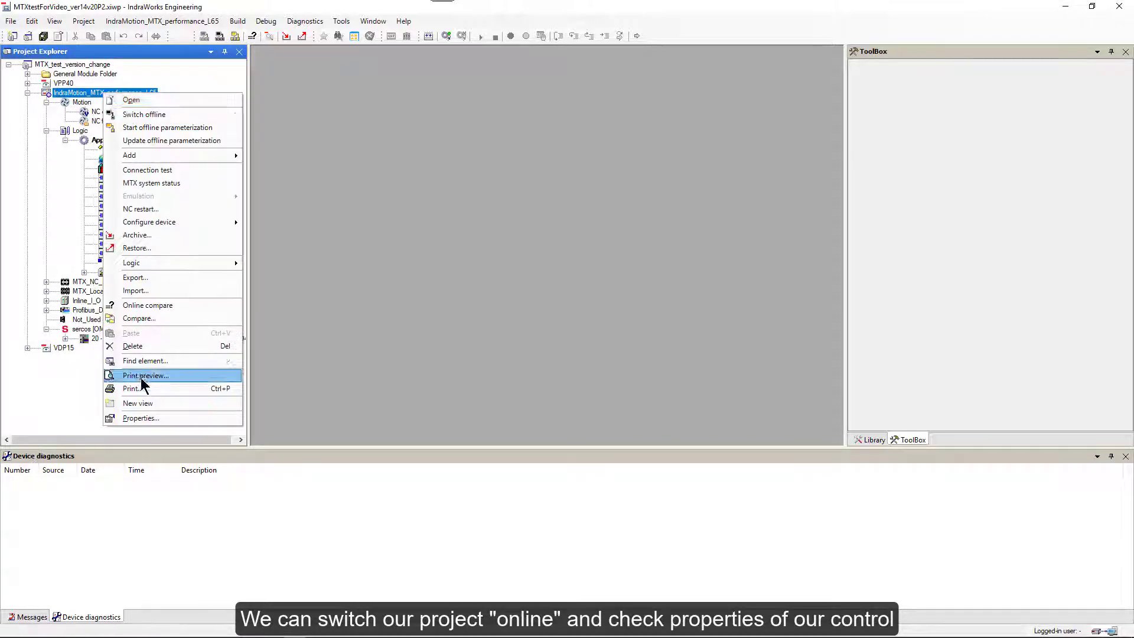
pyautogui.click(136, 418)
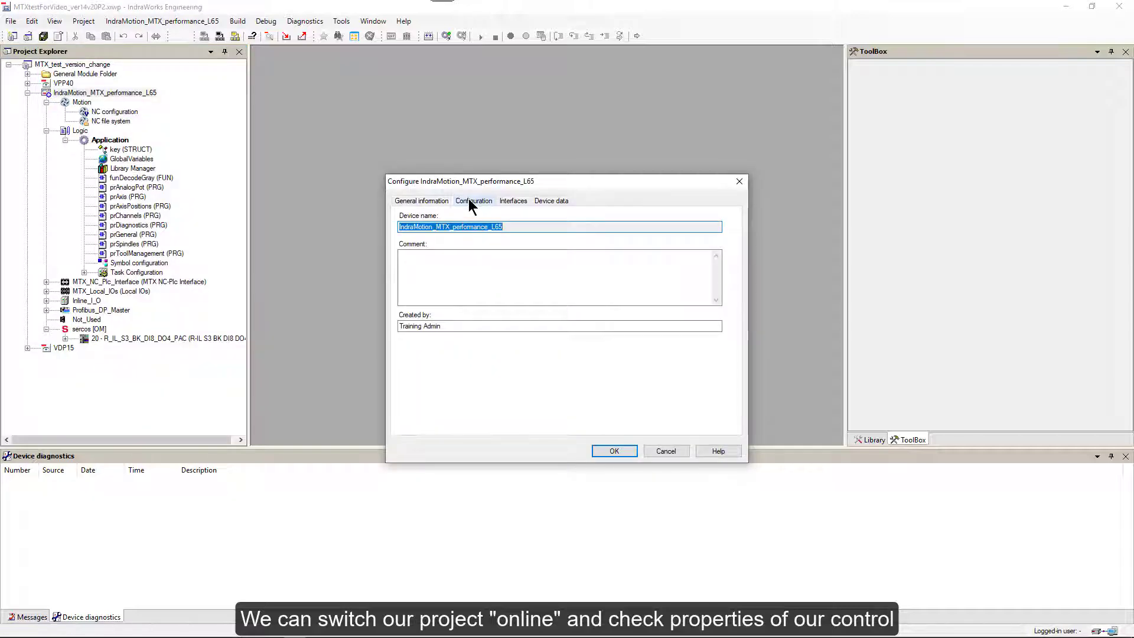
pyautogui.click(472, 201)
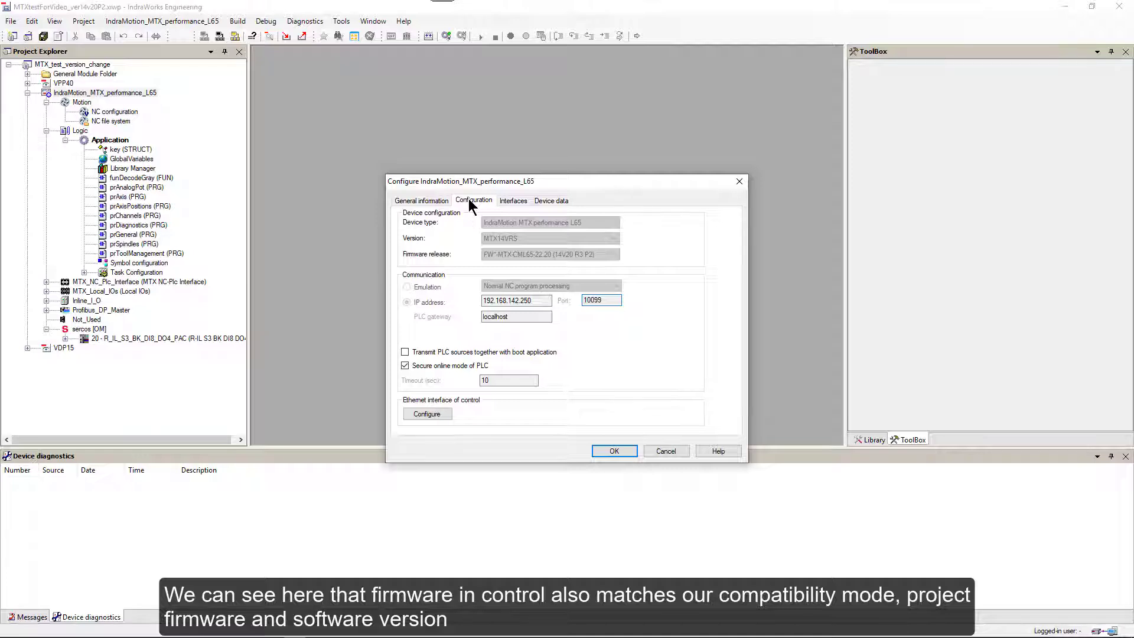
pyautogui.click(614, 451)
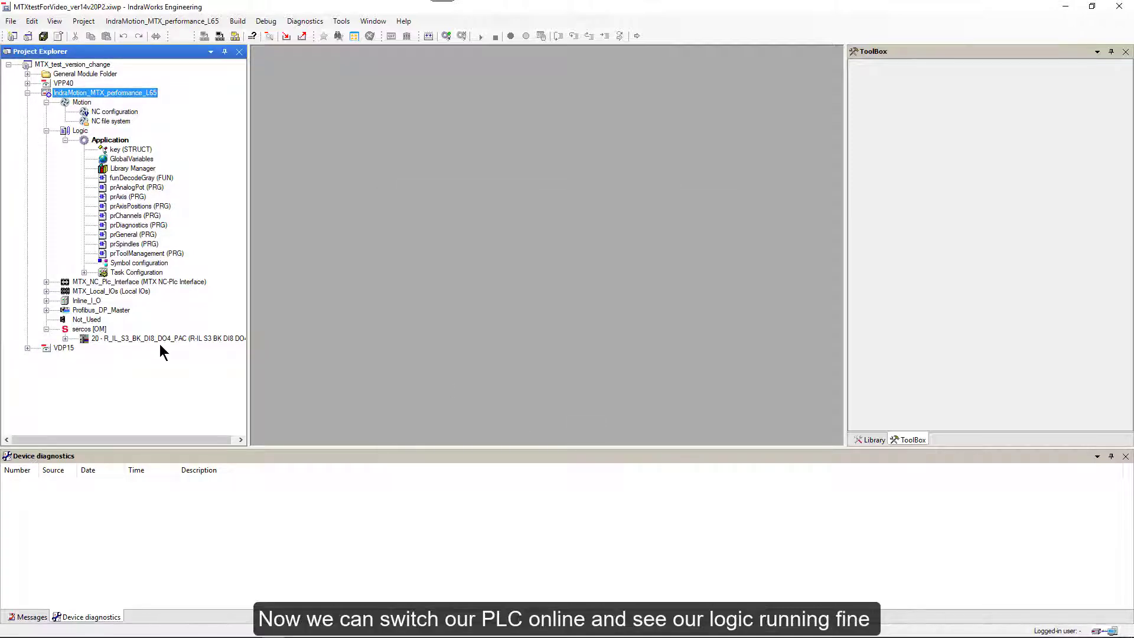
# Log in to the PLC on the MTX control and open the prGeneral program to monitor its logic online
pyautogui.click(266, 21)
pyautogui.click(277, 34)
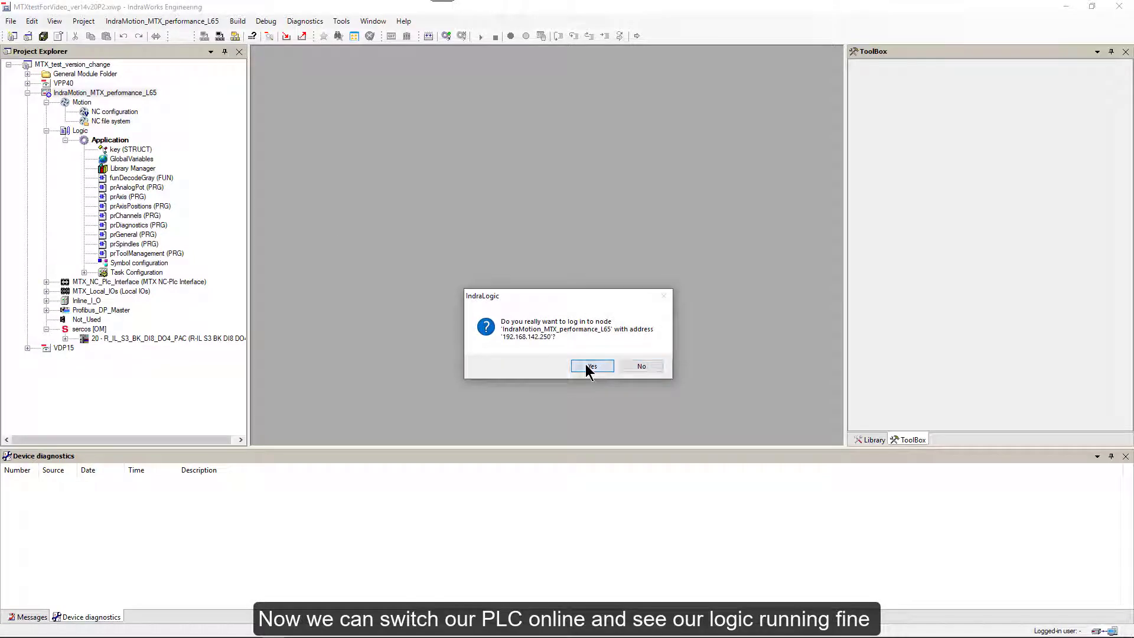
pyautogui.click(590, 367)
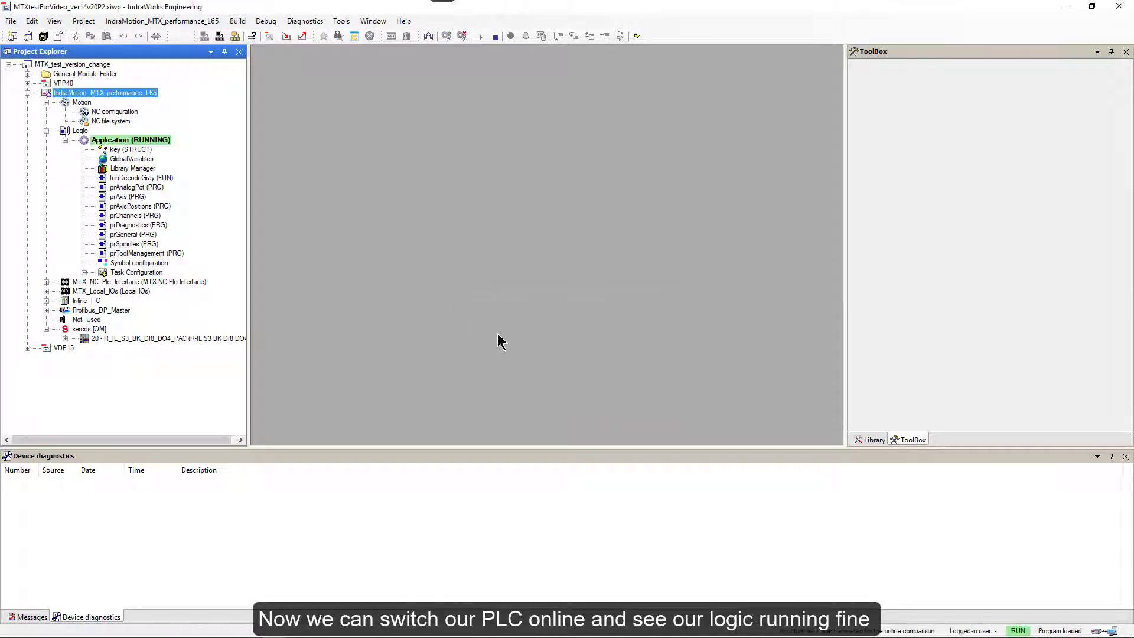
pyautogui.doubleClick(126, 234)
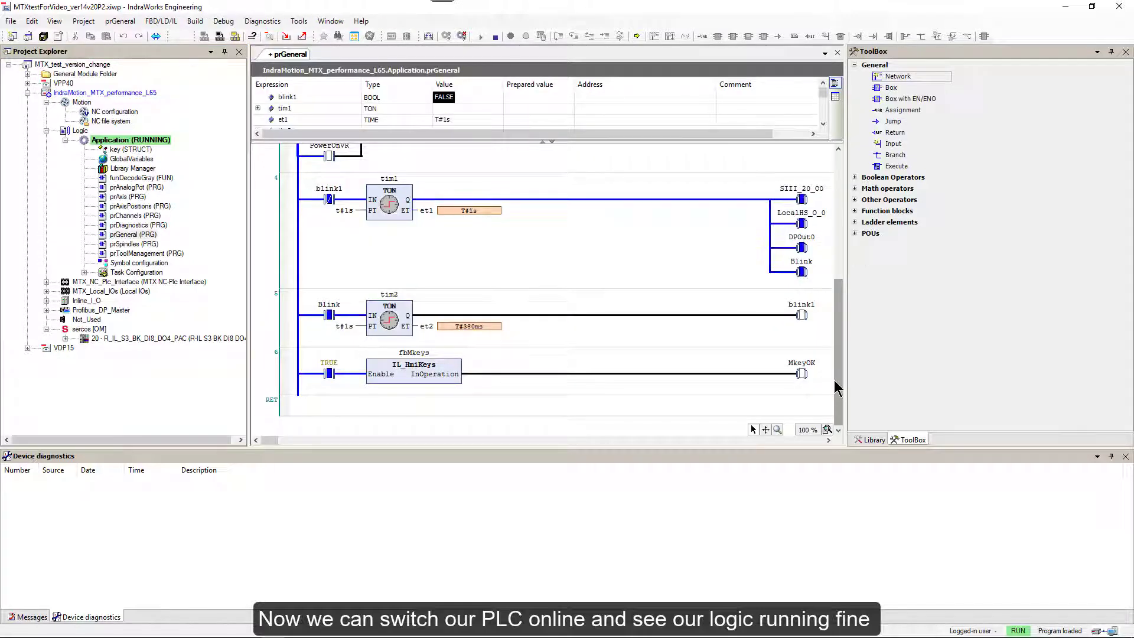
# Check the device version in the properties of the VDP15 HMI panel
pyautogui.click(59, 349)
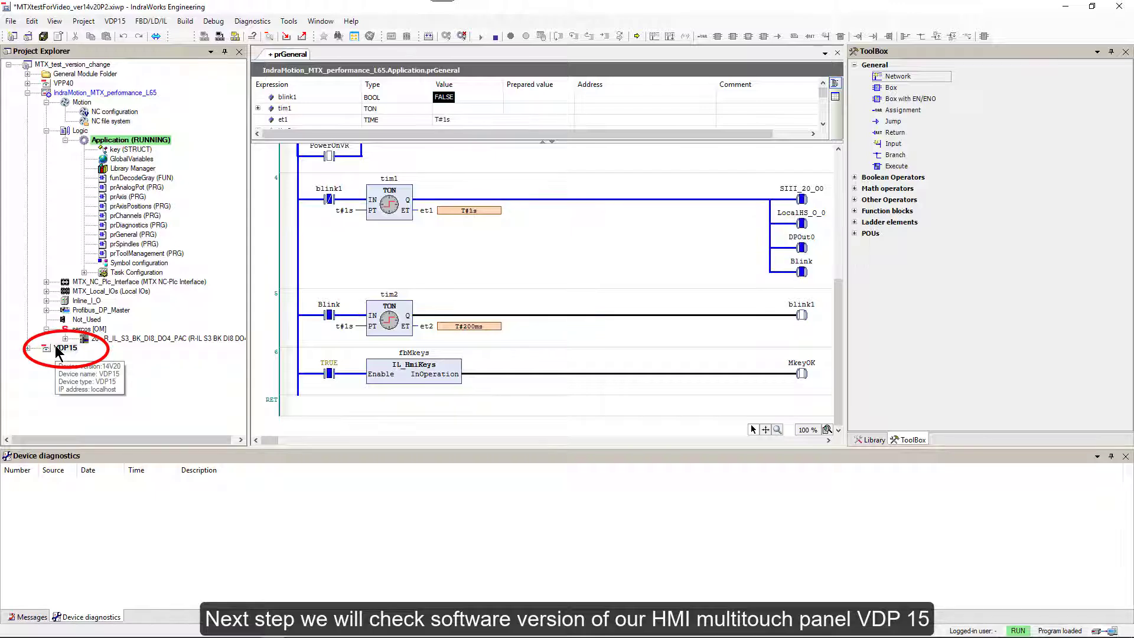
pyautogui.rightClick(59, 349)
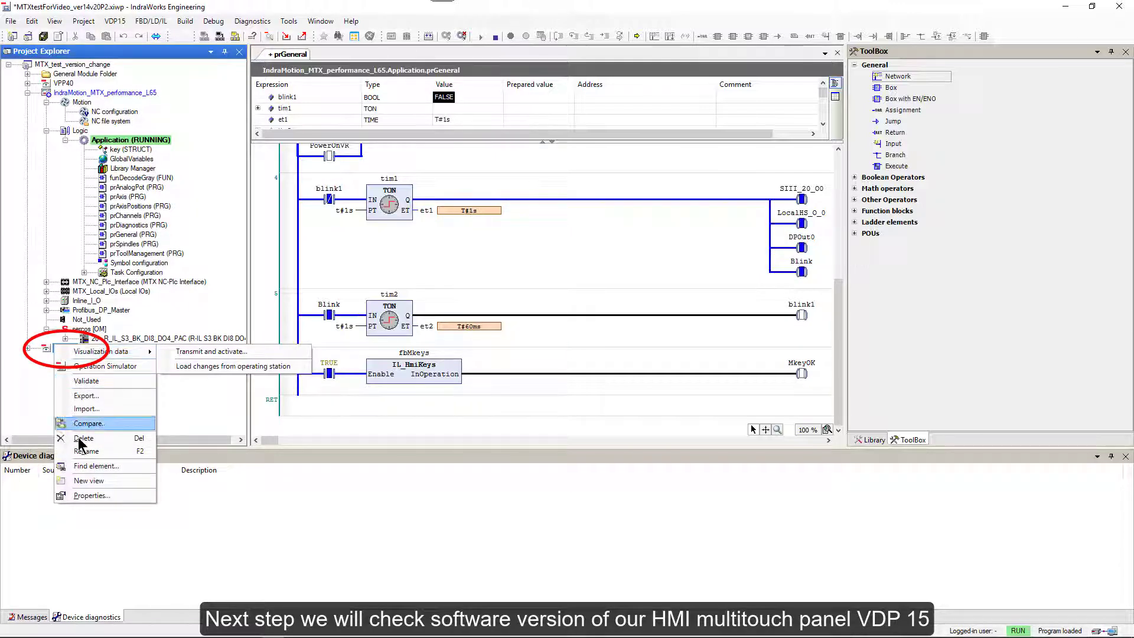
pyautogui.click(86, 495)
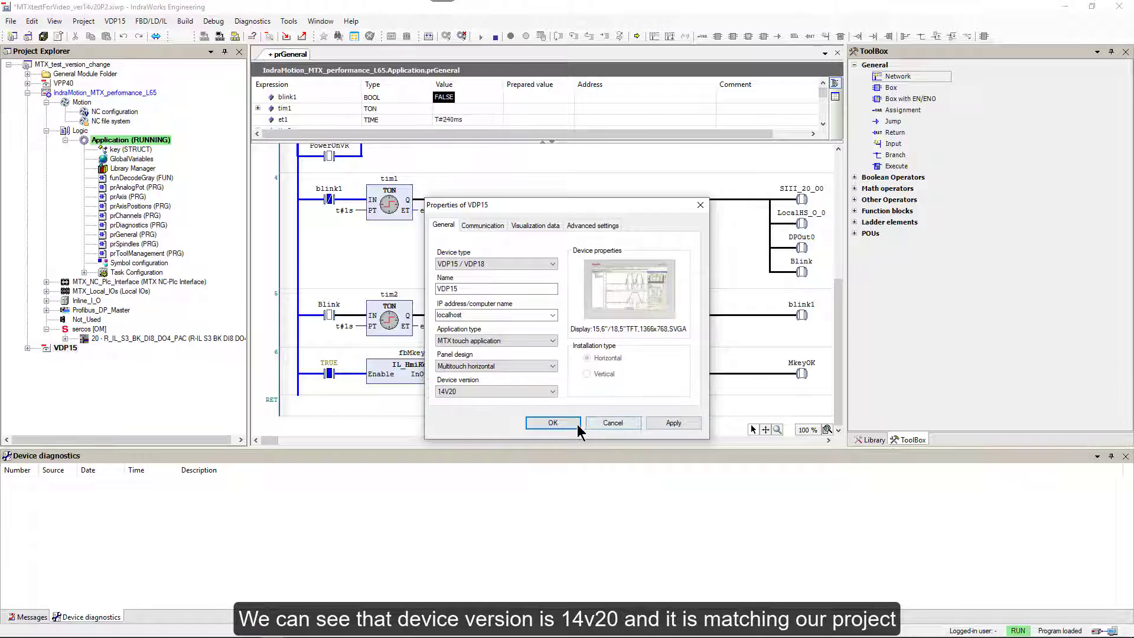
pyautogui.click(560, 422)
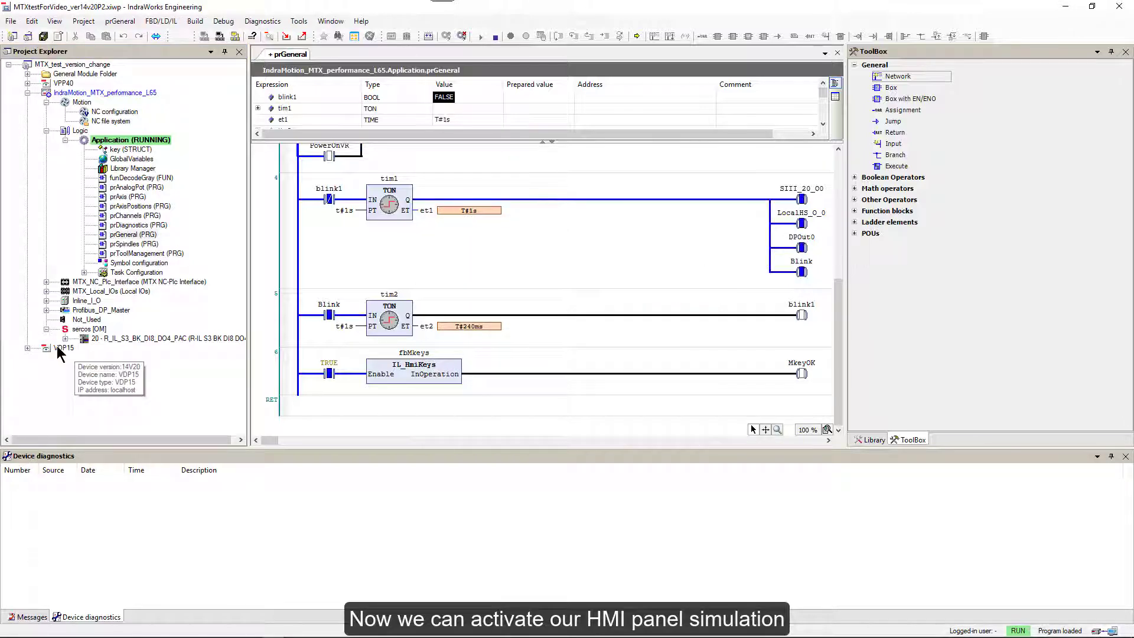
# Launch the Operation Simulator for the VDP15 panel and start the test program
pyautogui.click(64, 348)
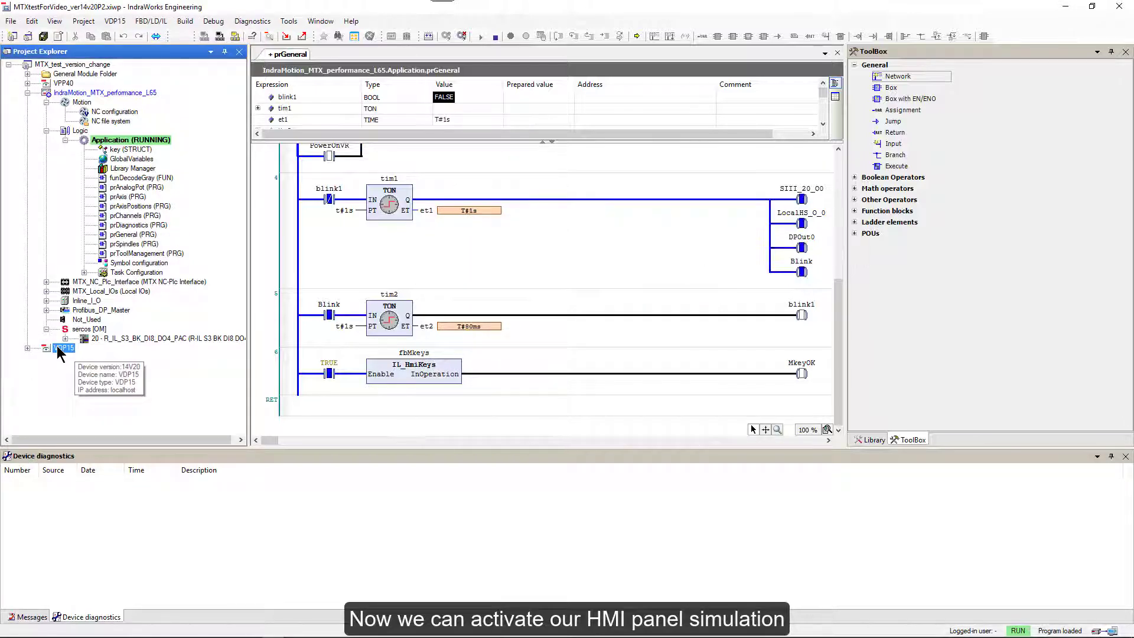
pyautogui.rightClick(58, 349)
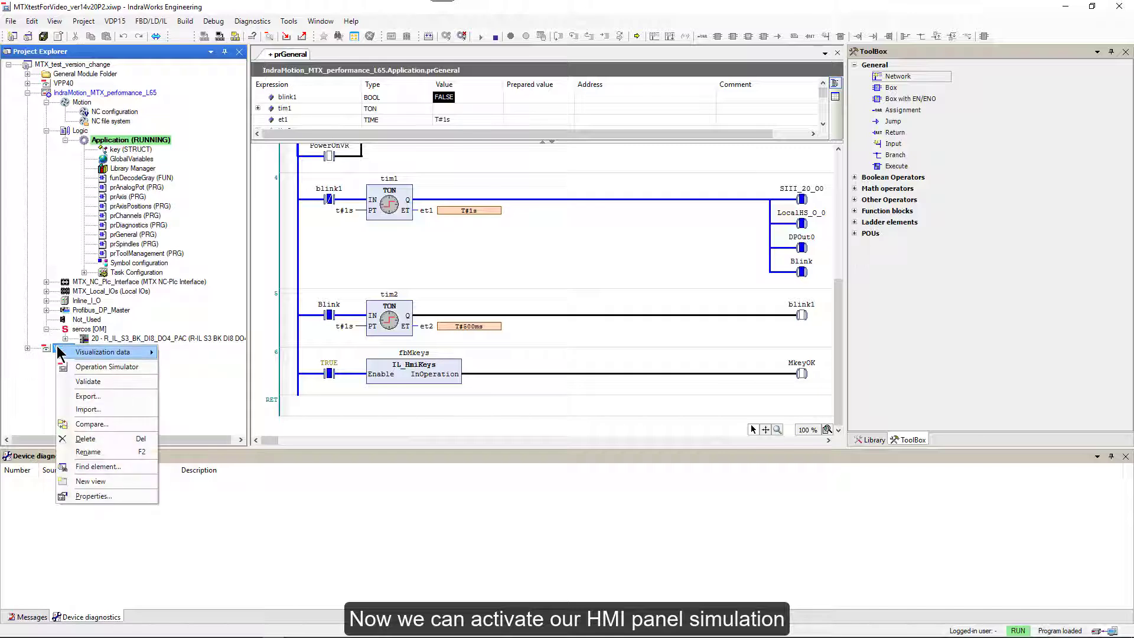
pyautogui.click(83, 368)
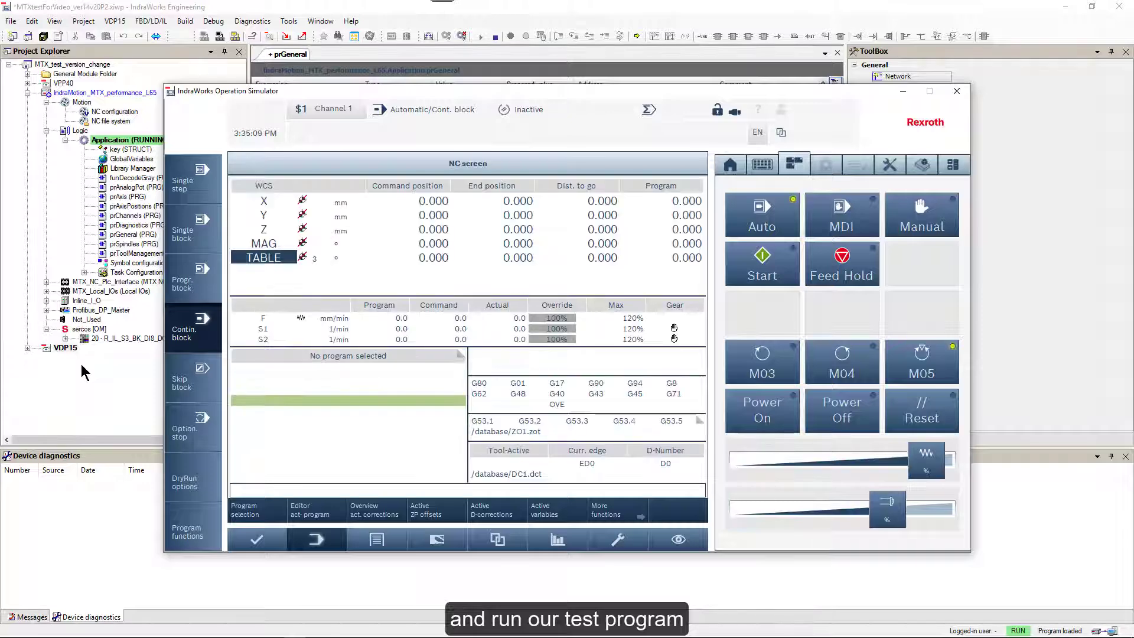
pyautogui.click(763, 274)
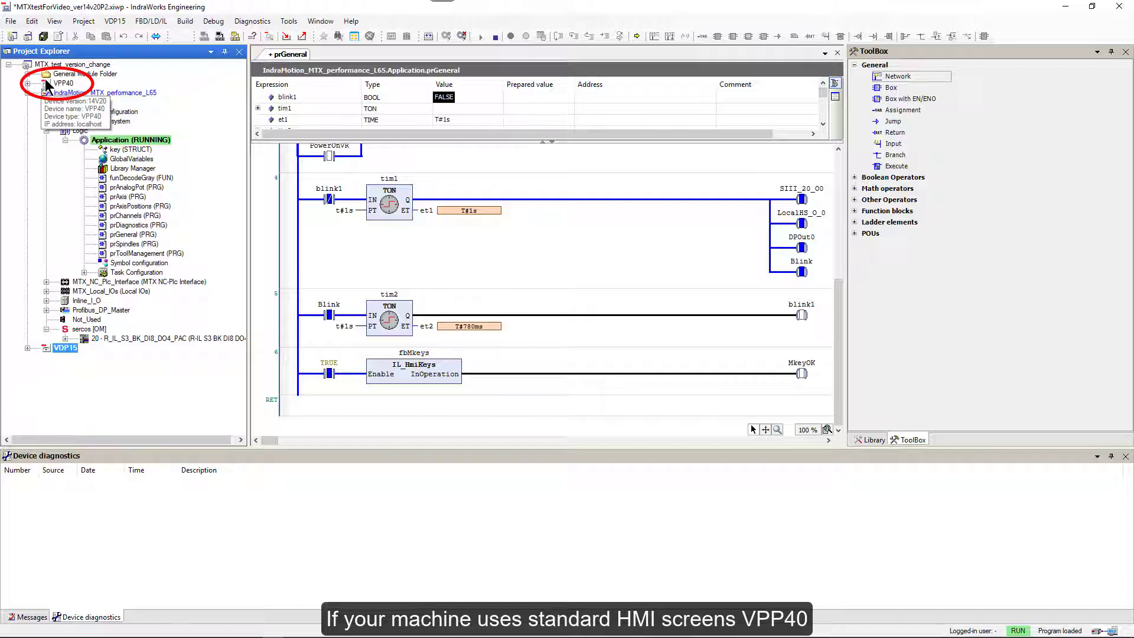
# Check the device version in the properties of the VPP40 HMI panel
pyautogui.rightClick(45, 79)
pyautogui.moveTo(46, 81)
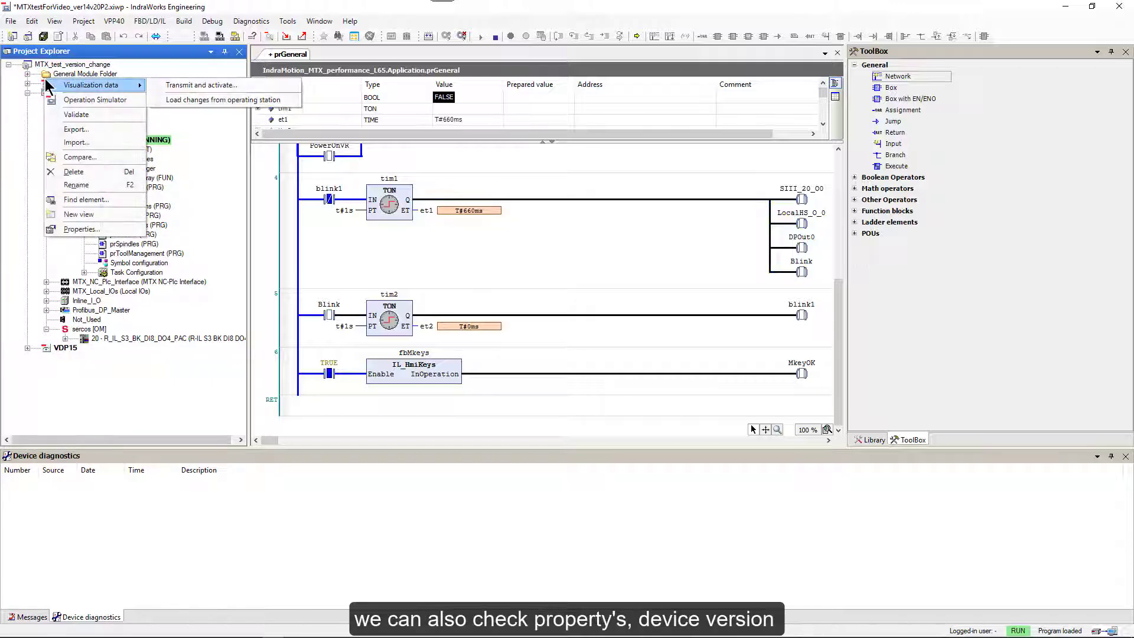
pyautogui.click(81, 229)
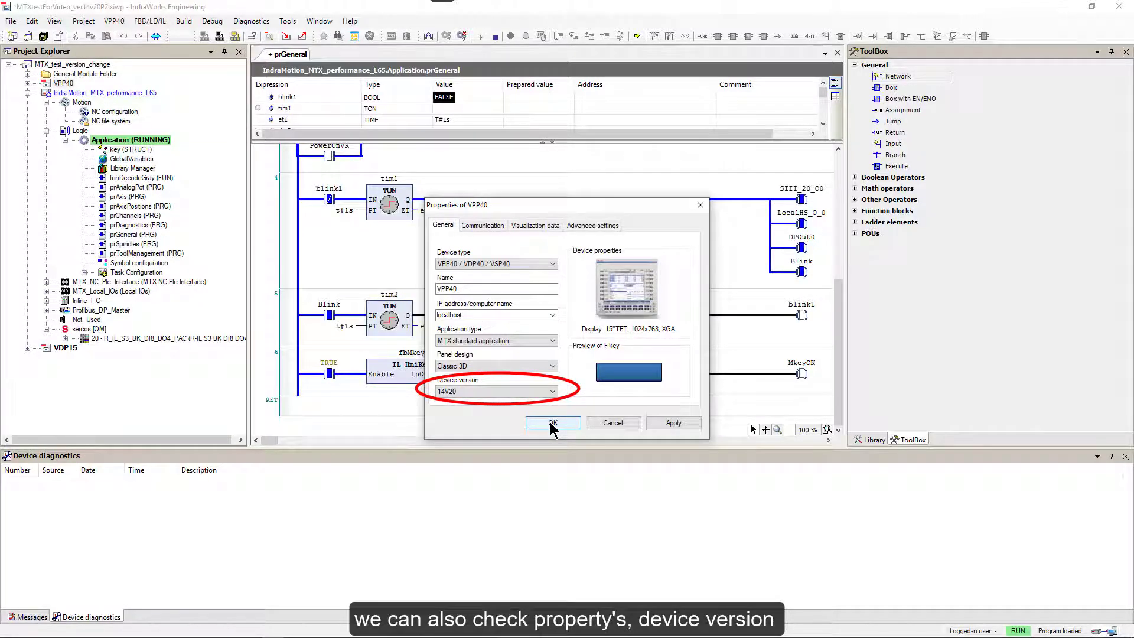
pyautogui.click(553, 423)
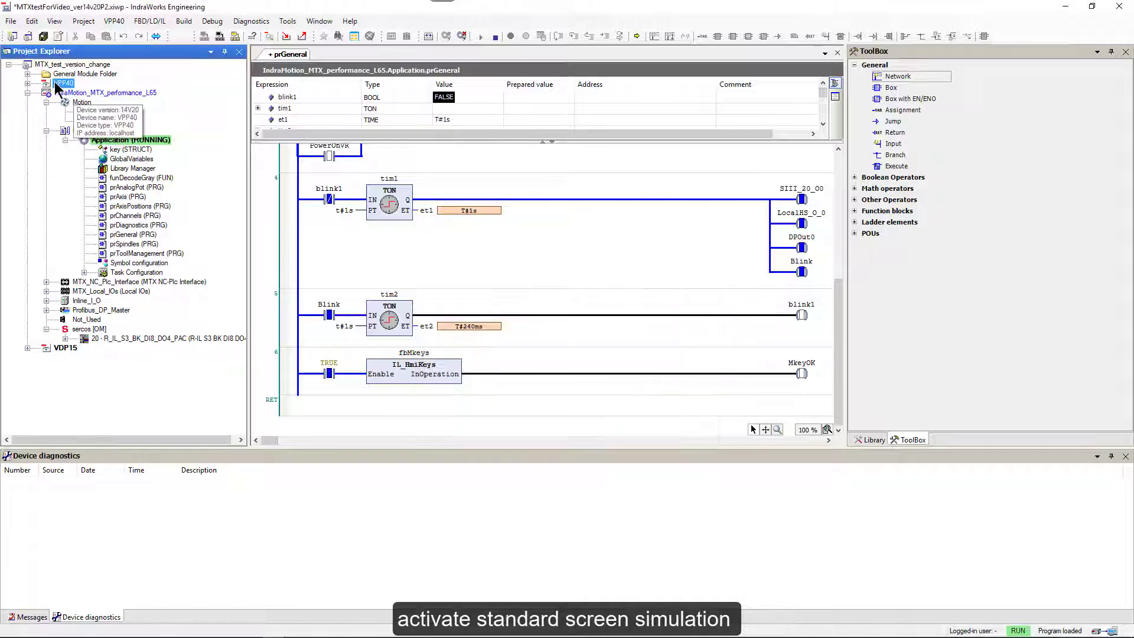
# Launch the Operation Simulator for the VPP40 panel and start the test program on Station 1
pyautogui.rightClick(57, 88)
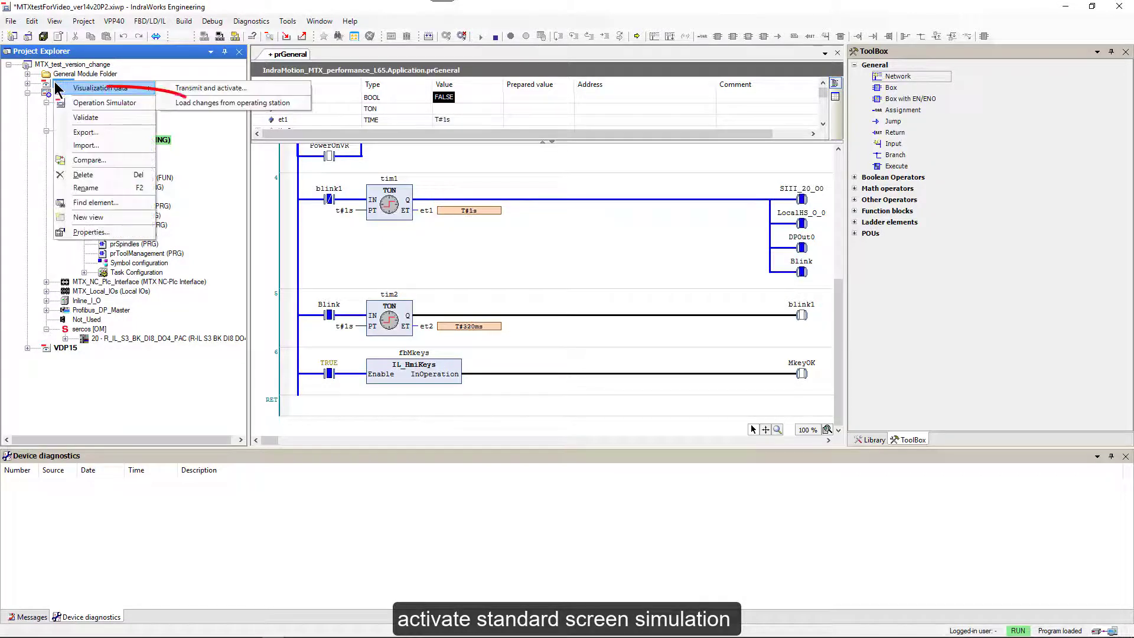
pyautogui.click(78, 103)
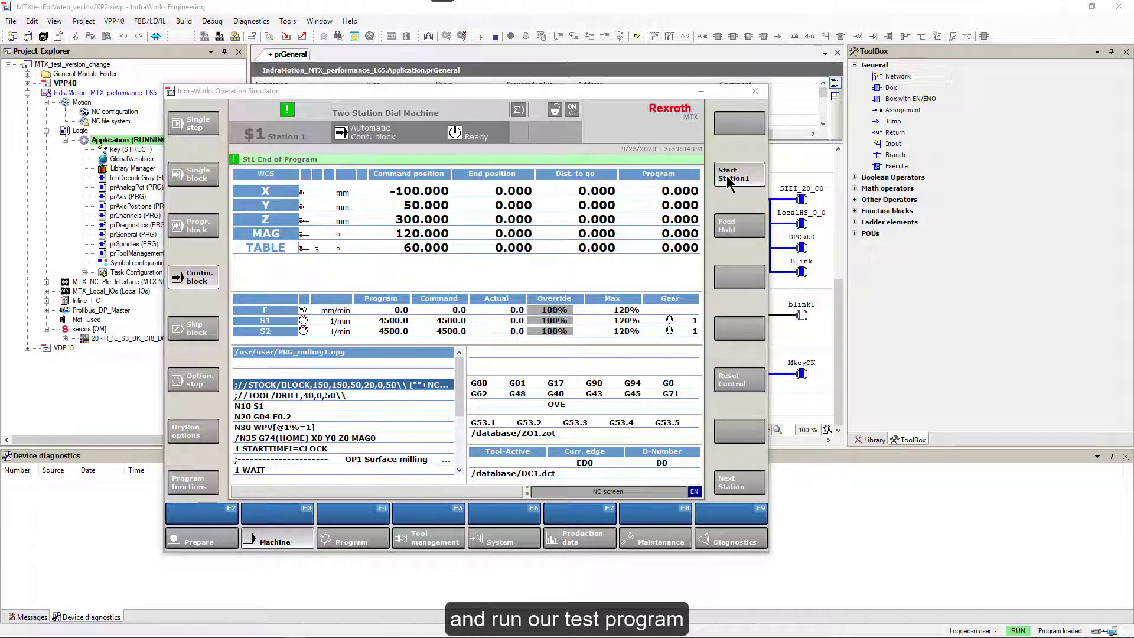
pyautogui.click(728, 177)
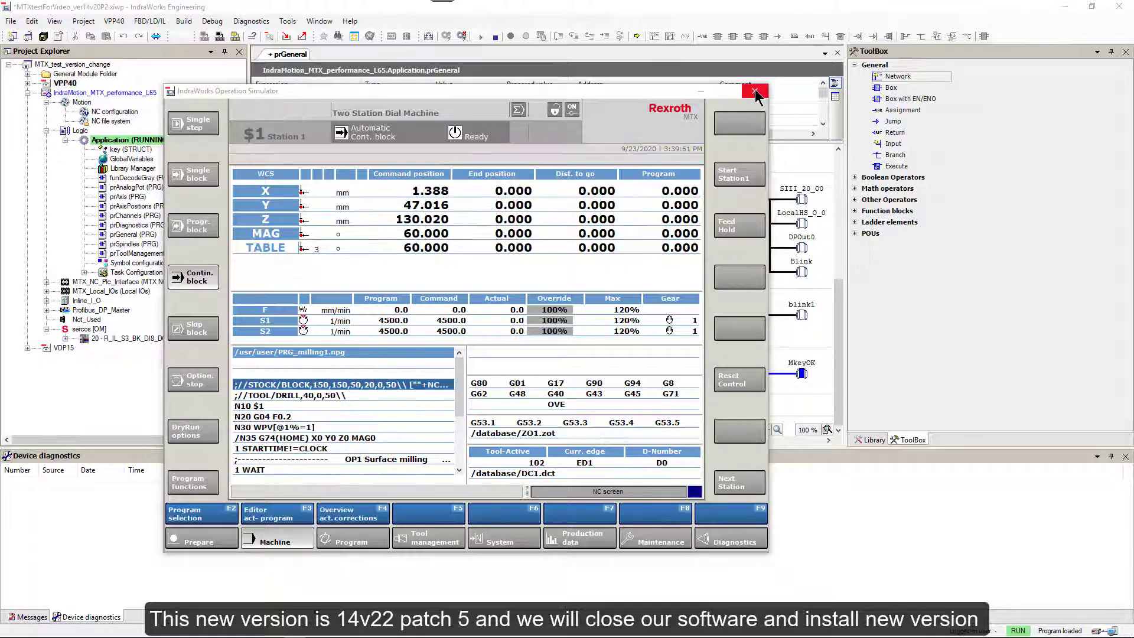
# Exit the VPP40 Operation Simulator and close the MTXtestForVideo_ver14v20P2 project in IndraWorks Engineering, saving its changes
pyautogui.click(755, 91)
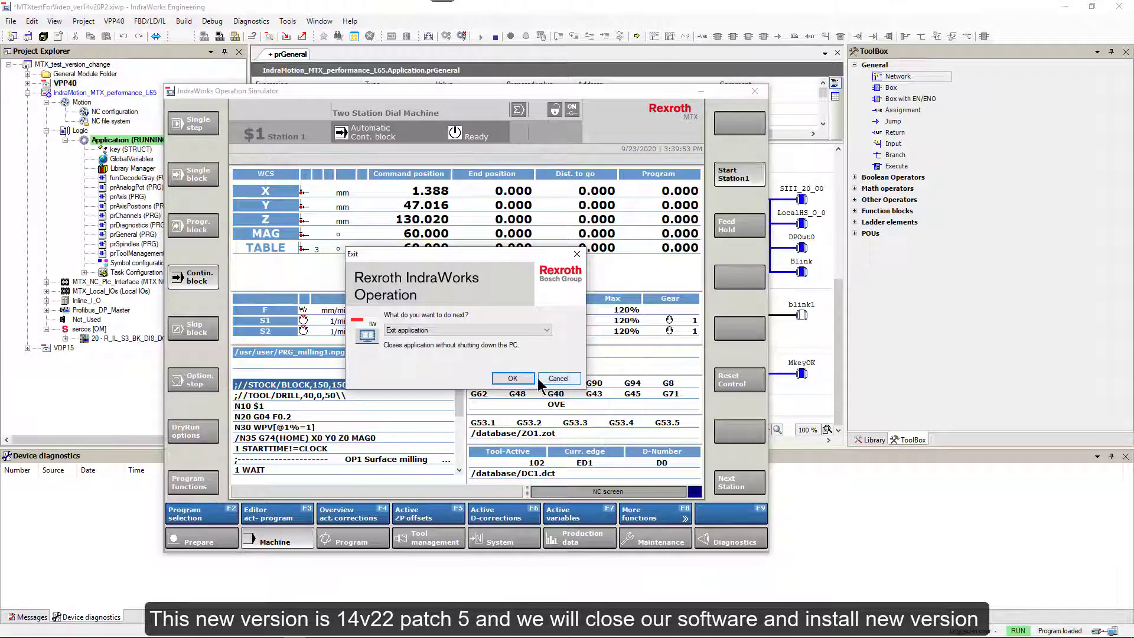
pyautogui.click(512, 379)
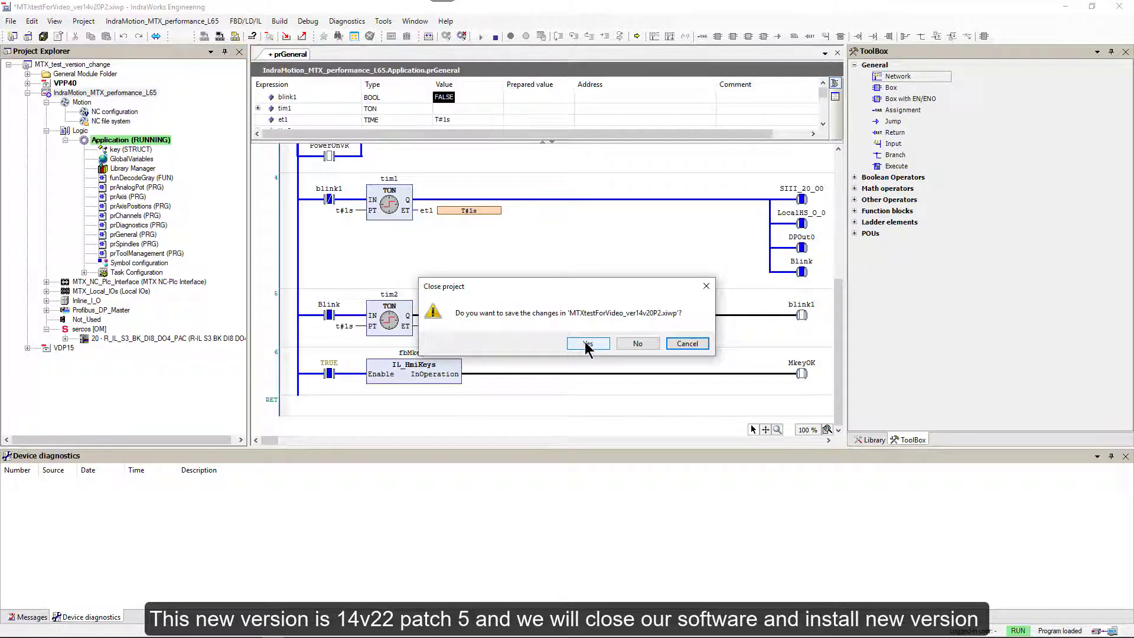
pyautogui.click(587, 344)
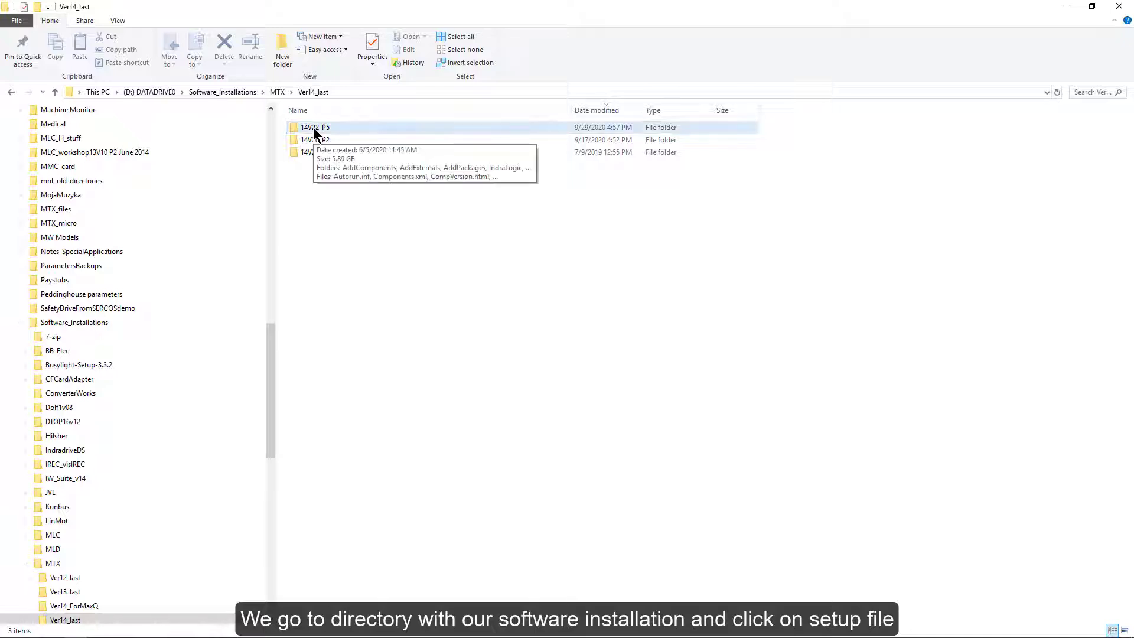
# In File Explorer, run setup.exe from the 14V22_P5 folder in English and update the active IndraWorks 14.20.1042.0 installation
pyautogui.doubleClick(314, 128)
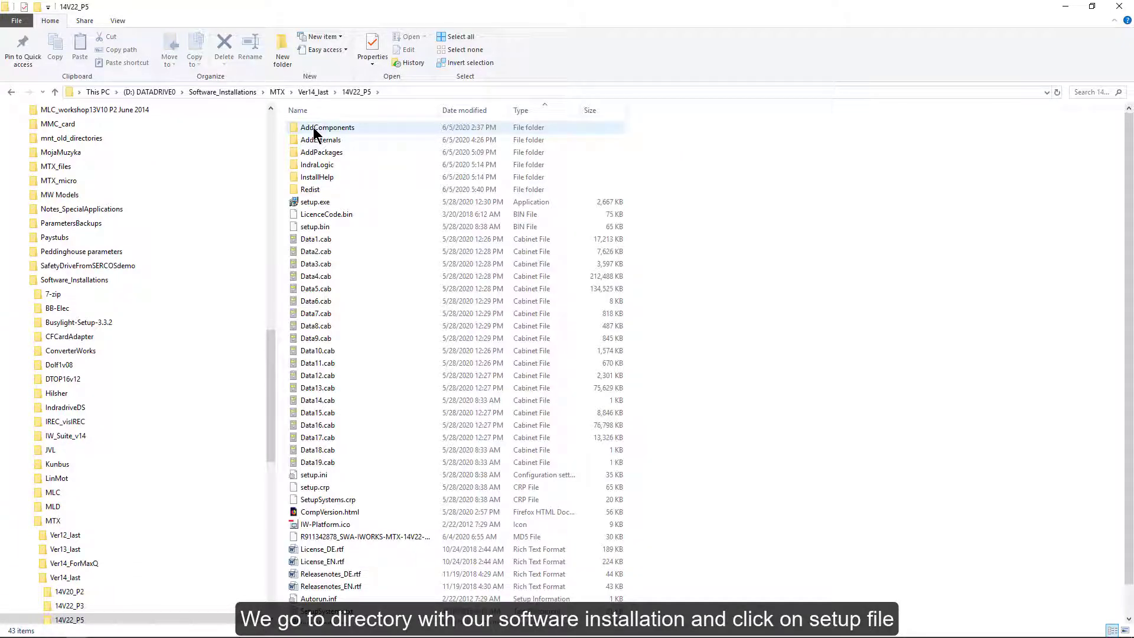
pyautogui.click(312, 203)
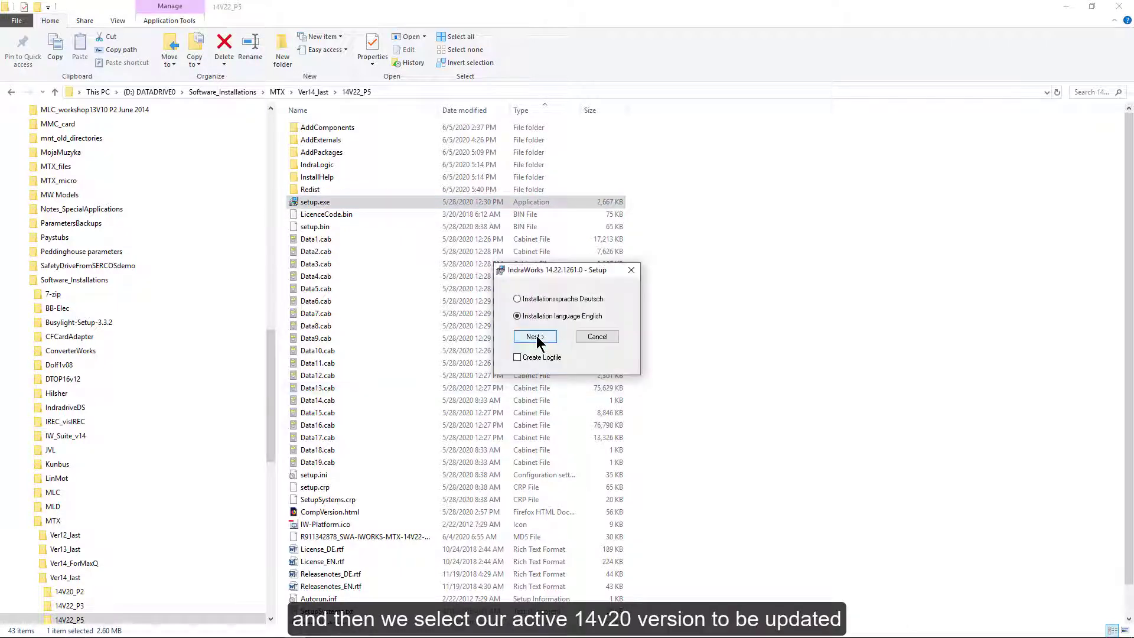
pyautogui.click(534, 337)
pyautogui.click(589, 334)
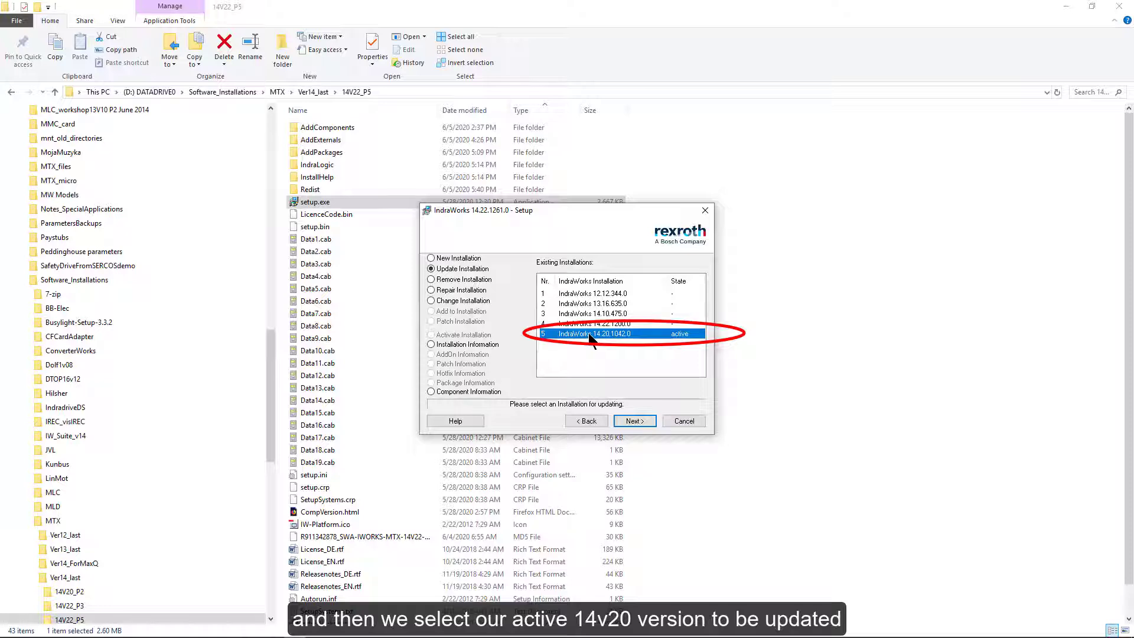
pyautogui.click(631, 421)
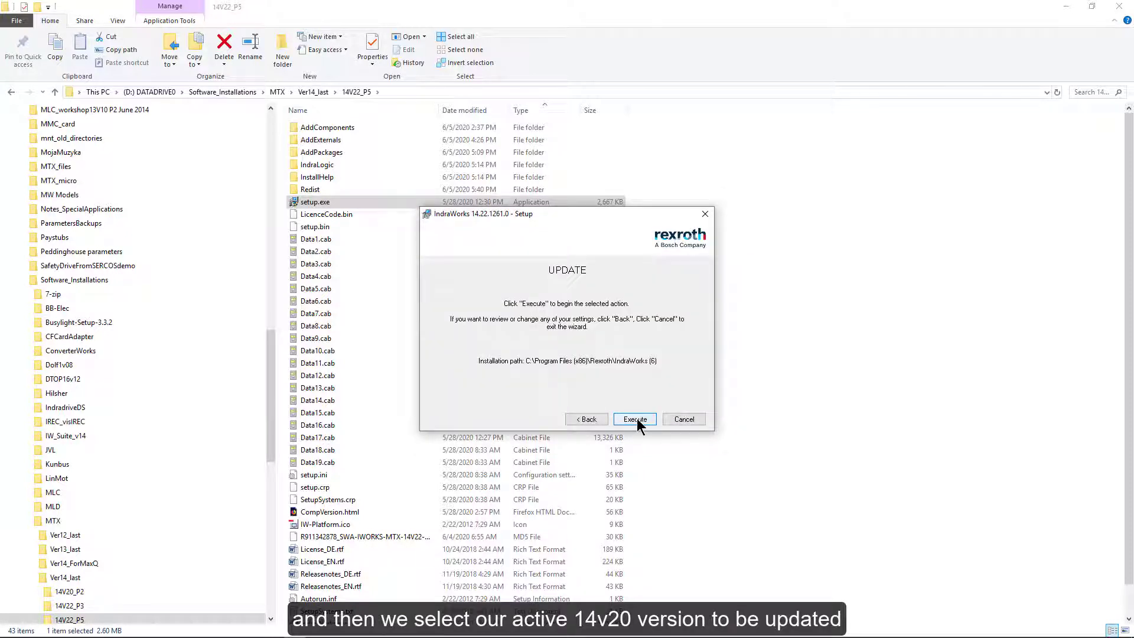
pyautogui.click(636, 418)
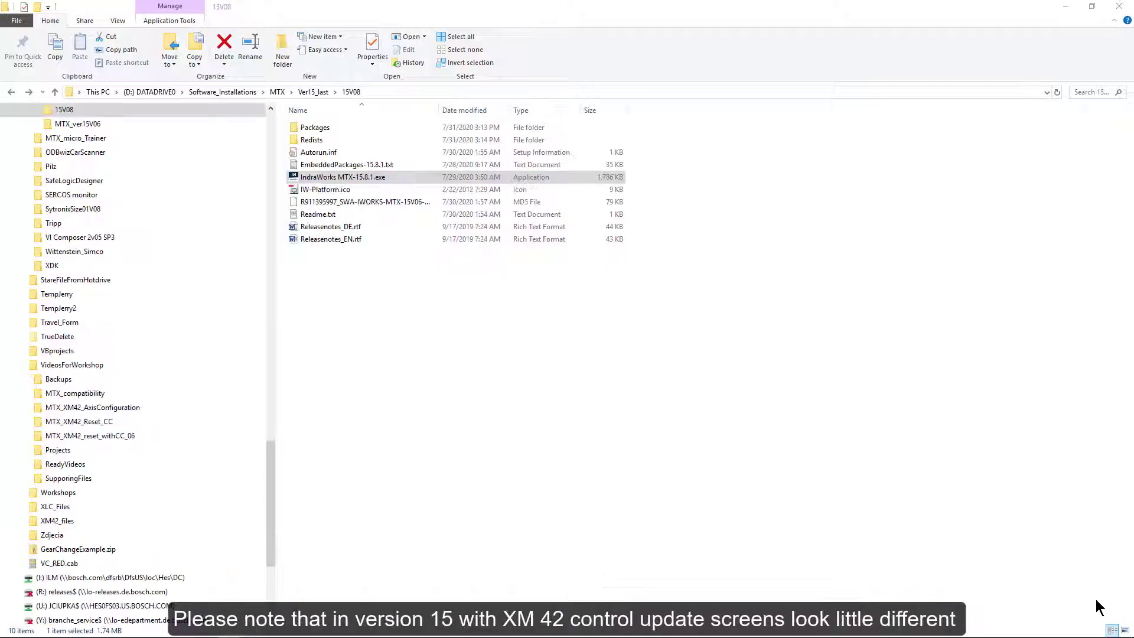
# Run IndraWorks MTX-15.8.1.exe from the 15V08 folder and update the IndraWorksMTX 15V06 installation with the Workstation - CNC system MTX option
pyautogui.doubleClick(311, 177)
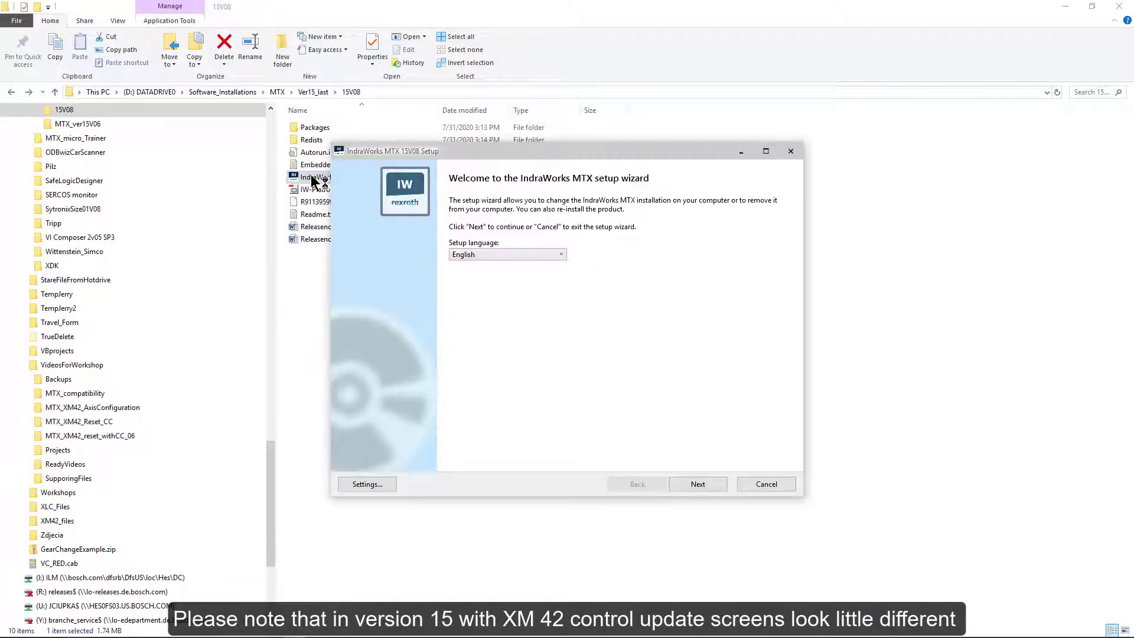
pyautogui.click(688, 481)
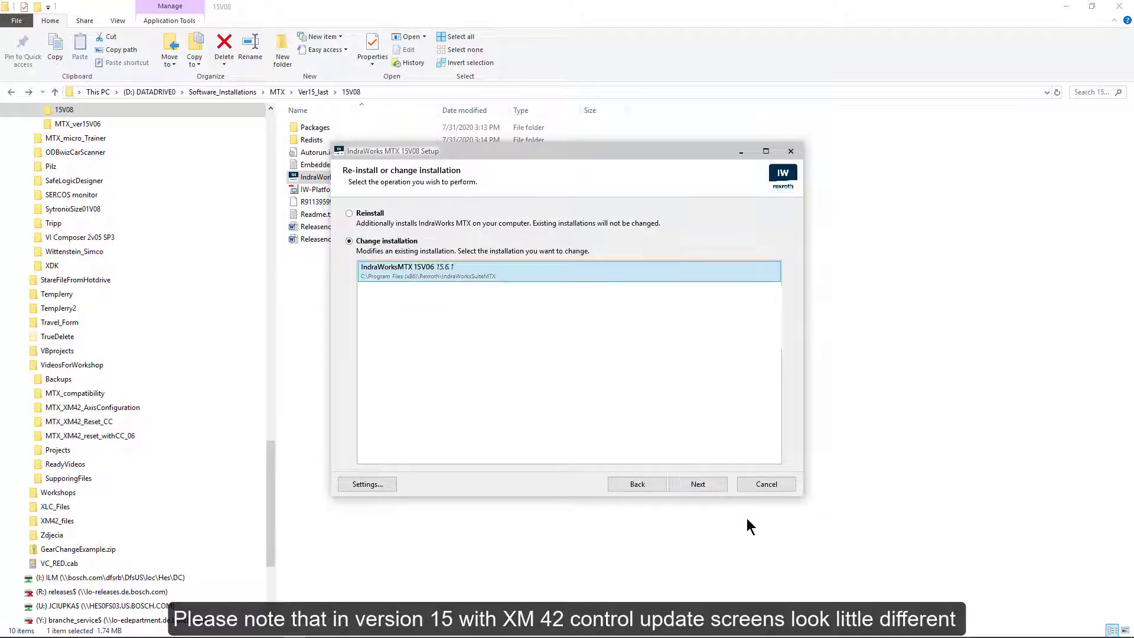
pyautogui.click(697, 487)
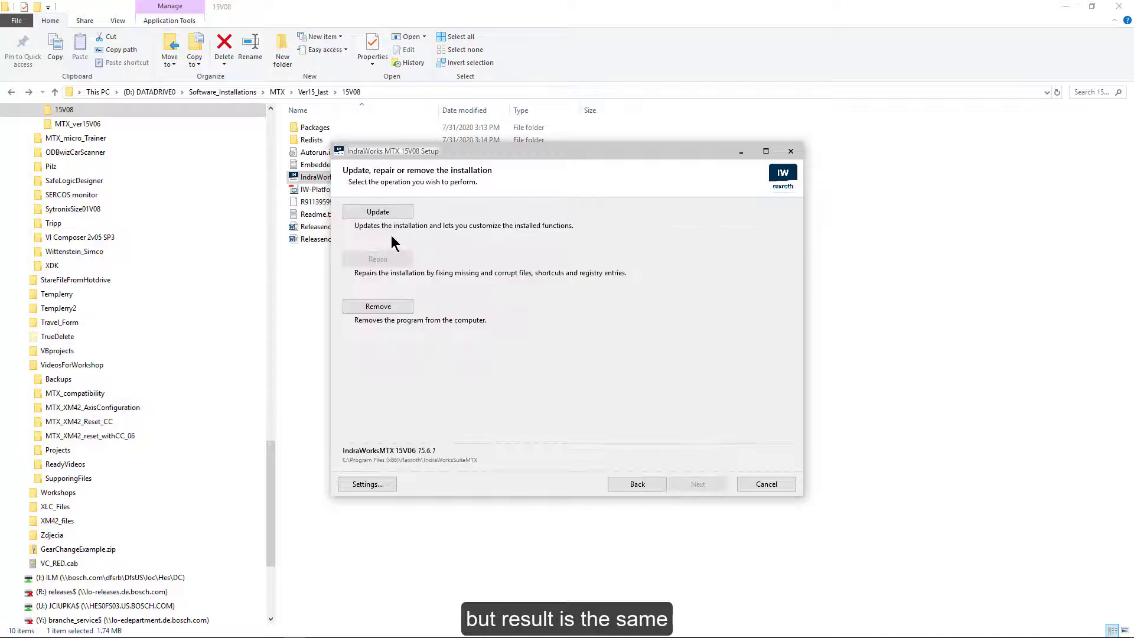
pyautogui.click(372, 218)
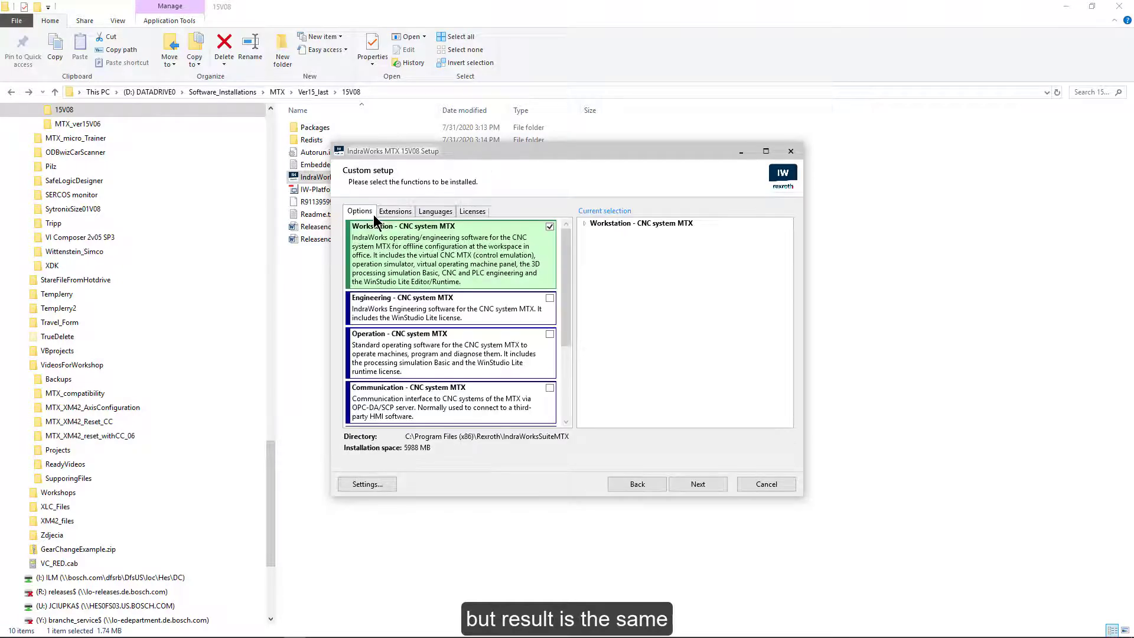
pyautogui.click(691, 487)
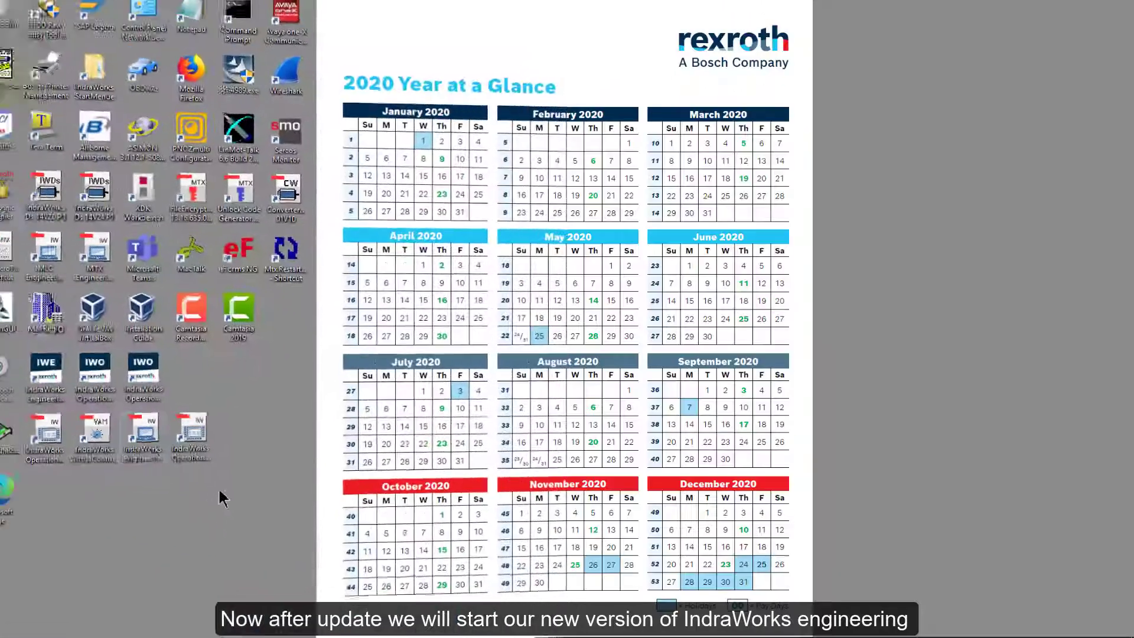
# Start IndraWorks Engineering from the desktop, open the MTXtestForVideo_ver14v20P2 project and show its messages
pyautogui.doubleClick(159, 436)
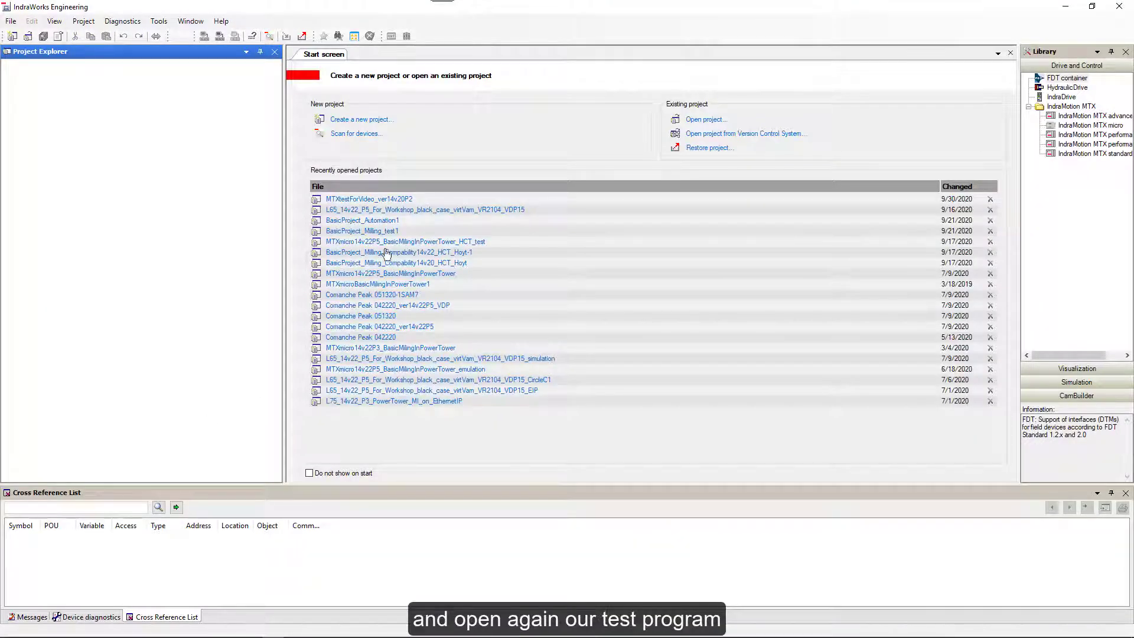
pyautogui.click(362, 199)
pyautogui.click(1011, 53)
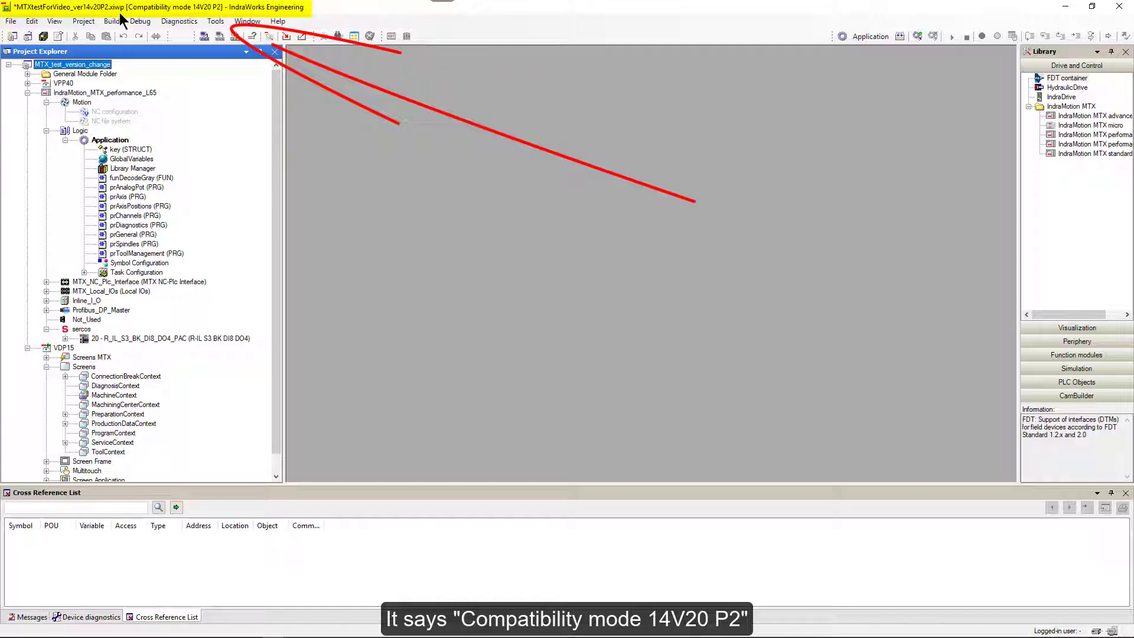
pyautogui.click(27, 619)
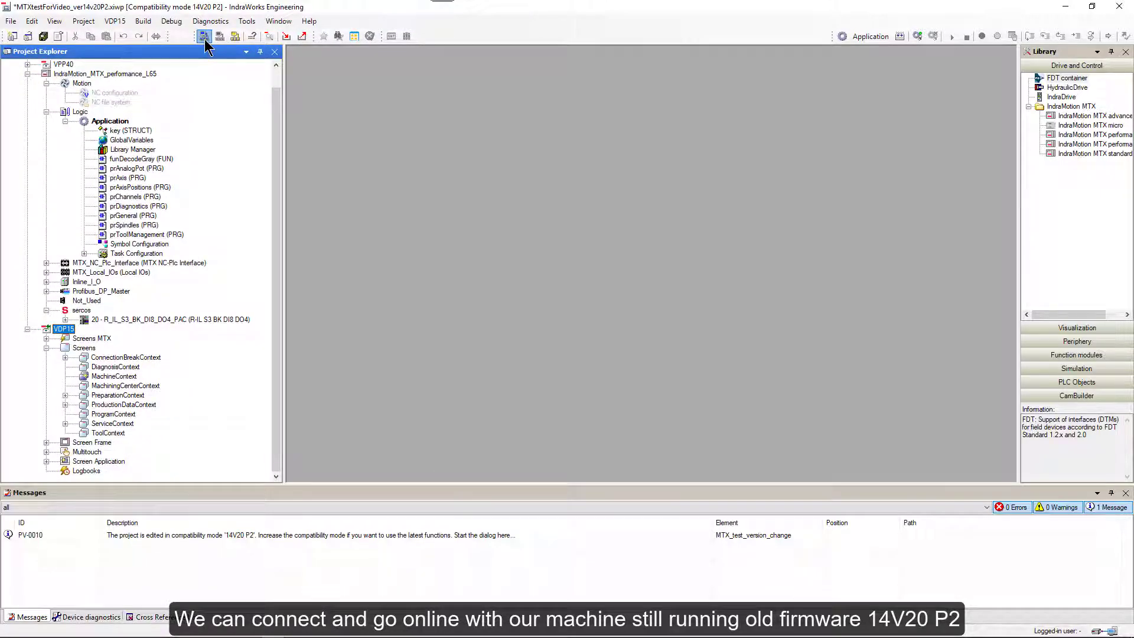
# Switch the devices online and delete the DPOut0 coil from network 4 of the prGeneral program
pyautogui.click(205, 38)
pyautogui.moveTo(115, 73)
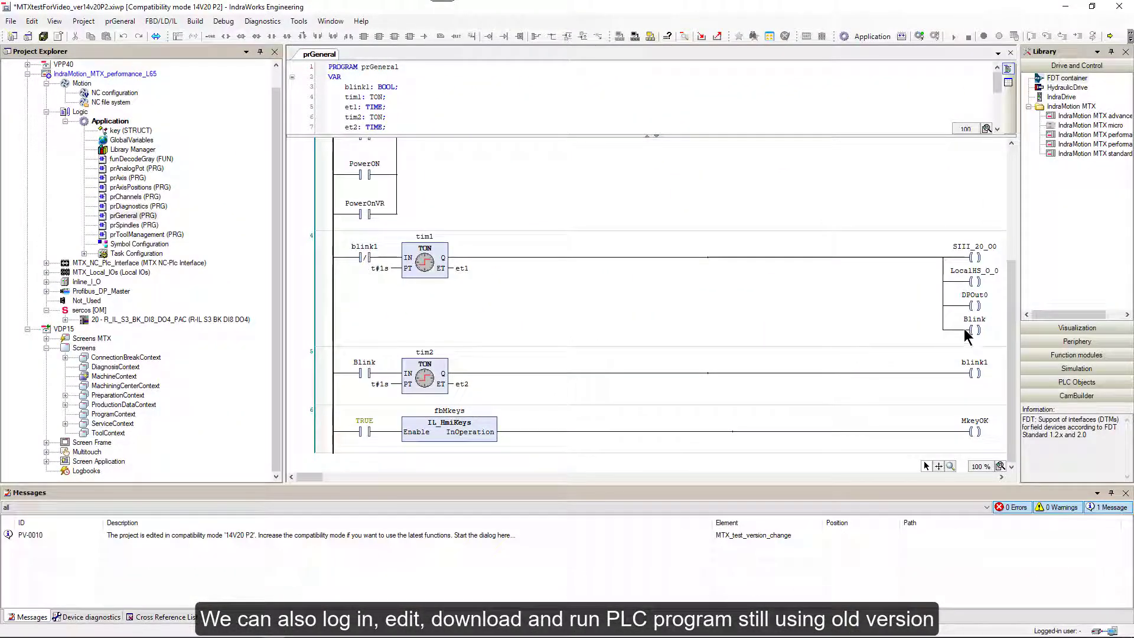
pyautogui.click(975, 307)
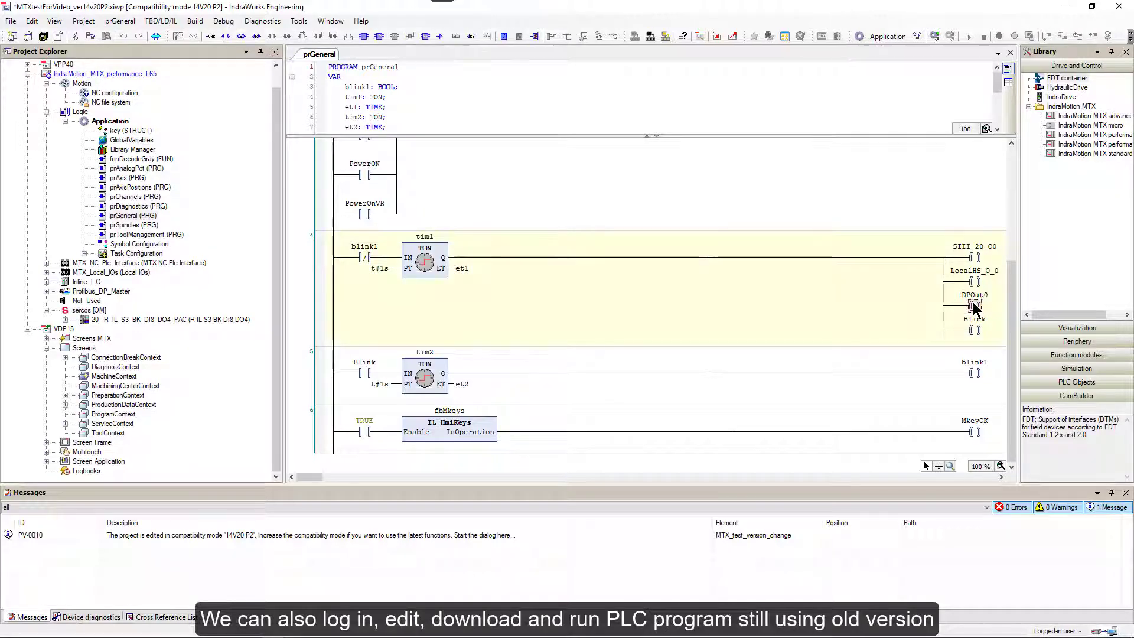
pyautogui.press('Delete')
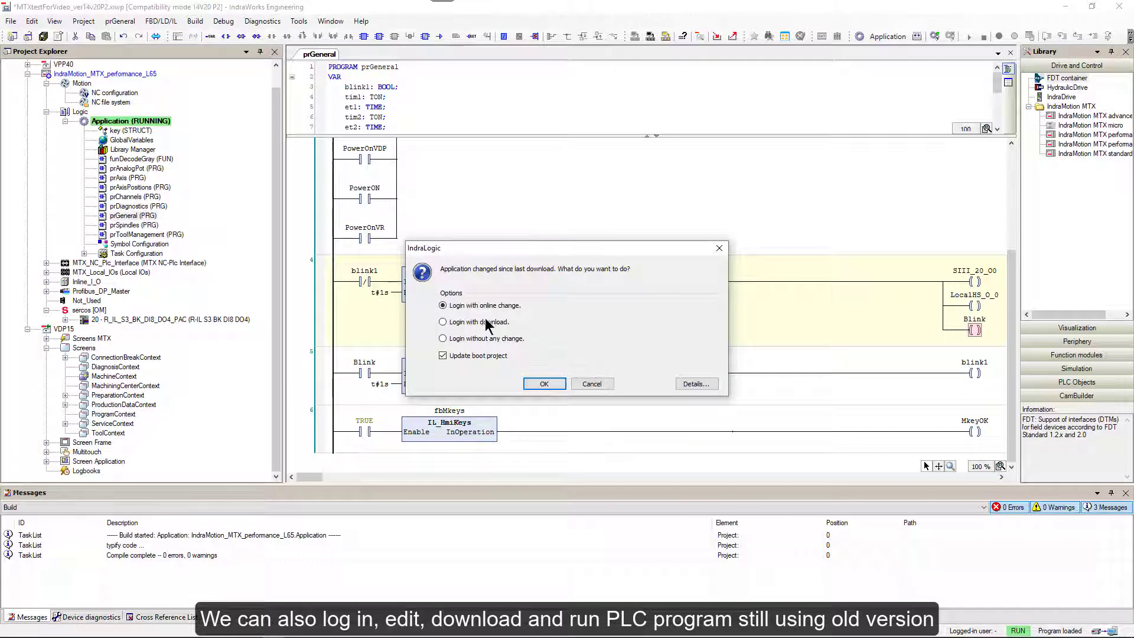
# Log in to the control with download of the changed PLC application and start the application
pyautogui.click(443, 322)
pyautogui.click(530, 385)
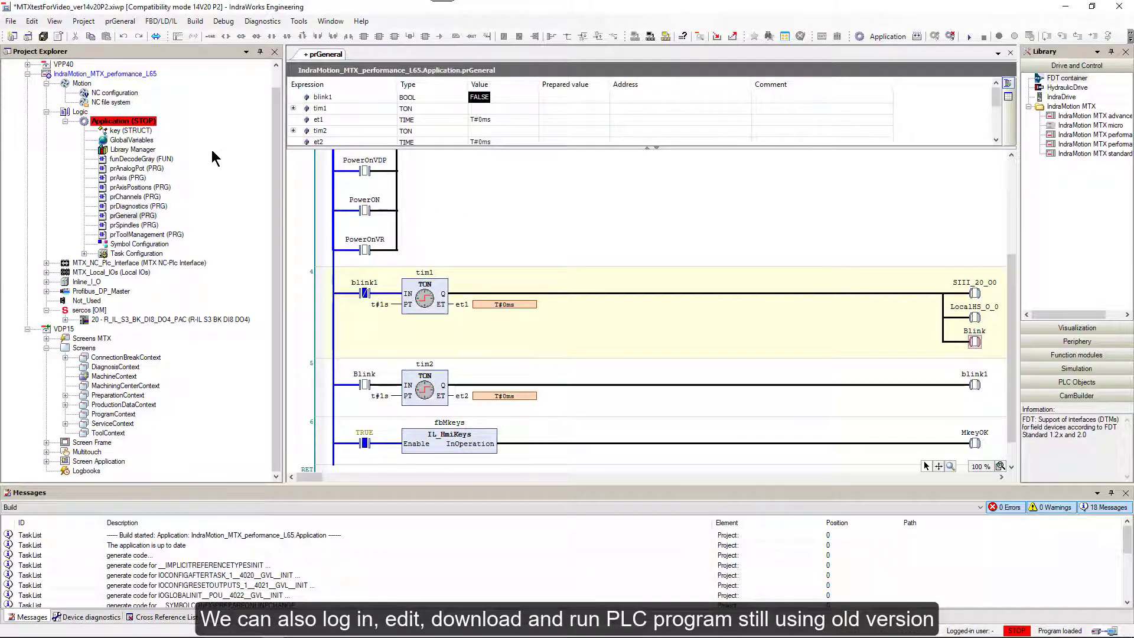
pyautogui.click(124, 120)
pyautogui.press('F5')
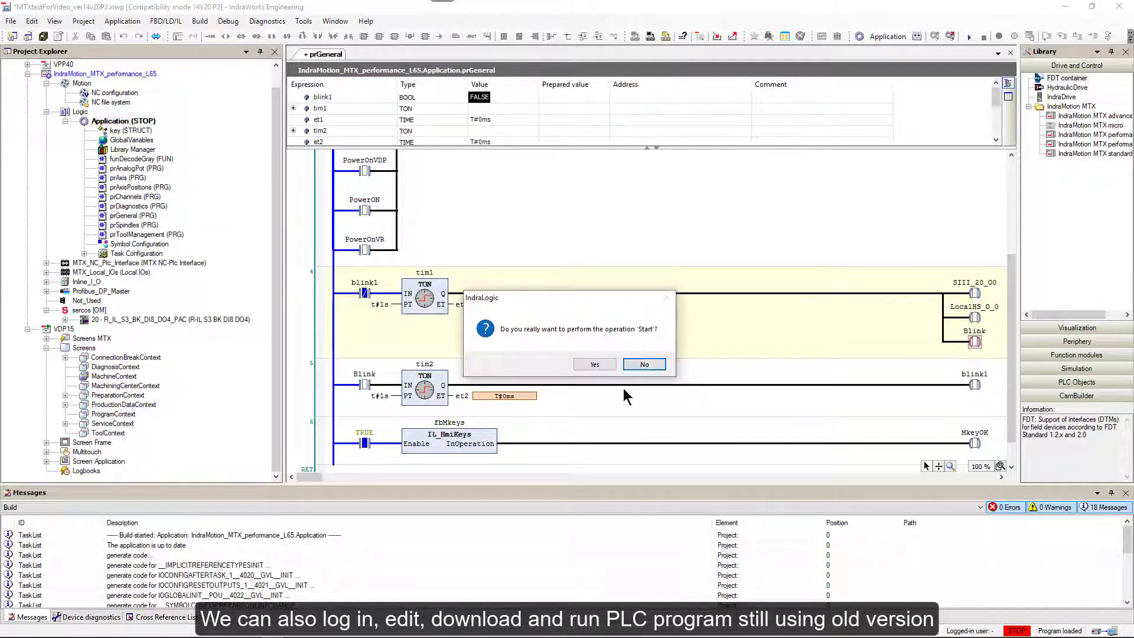
pyautogui.click(595, 364)
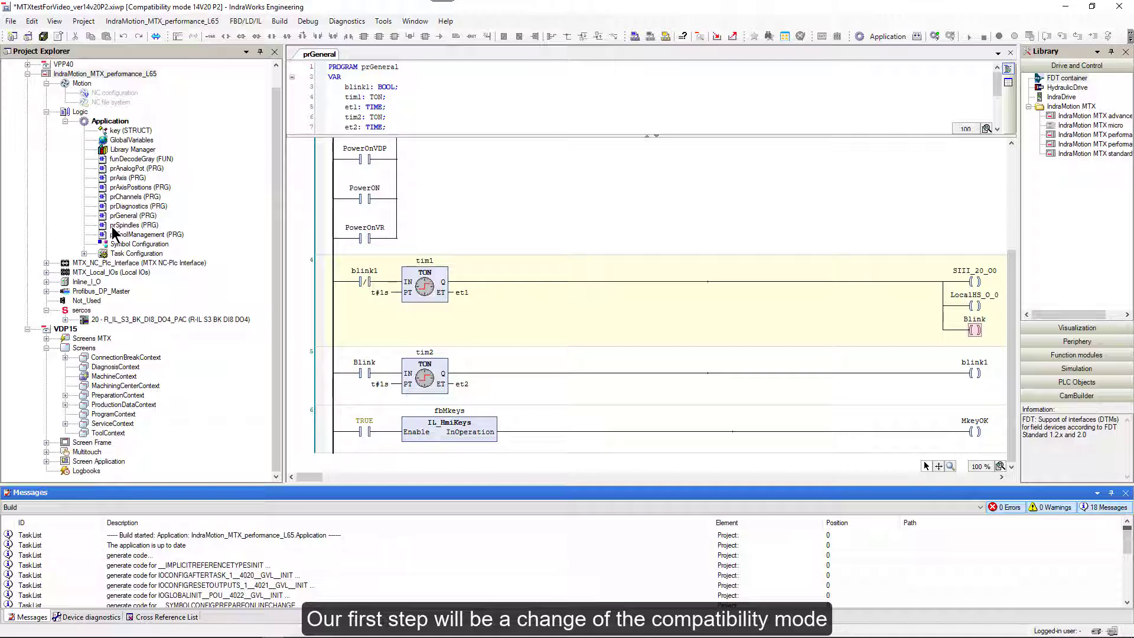
pyautogui.click(83, 21)
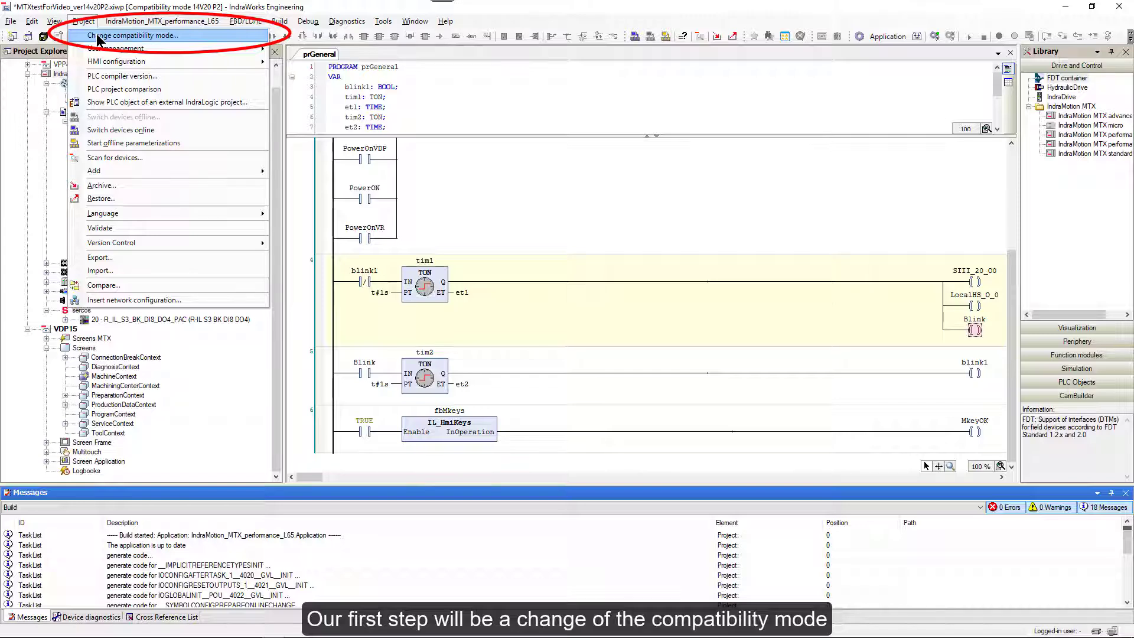
pyautogui.click(97, 36)
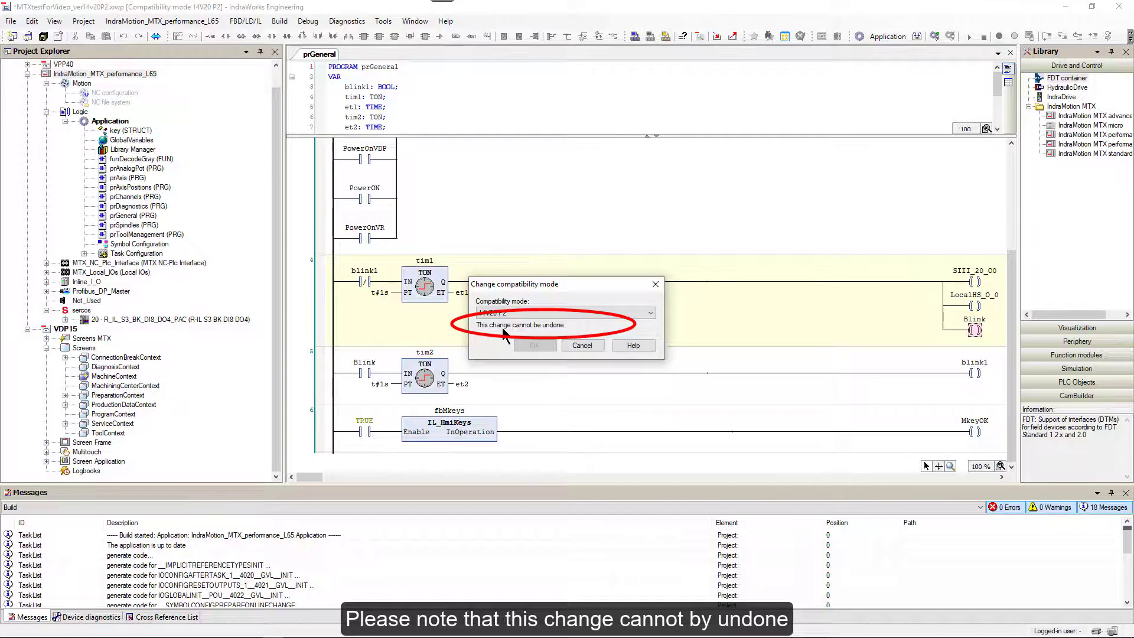
pyautogui.click(582, 346)
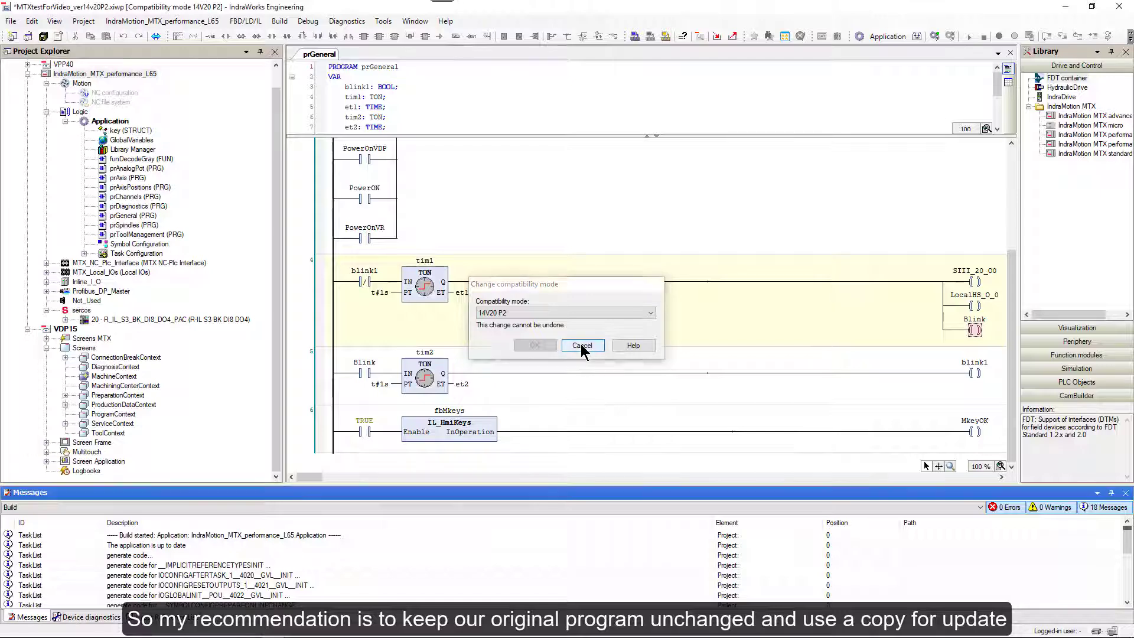
# Save a copy of the project as MTXtestForVideo_ver14v22P5.xiwp in the ForWorkshop folder
pyautogui.click(11, 21)
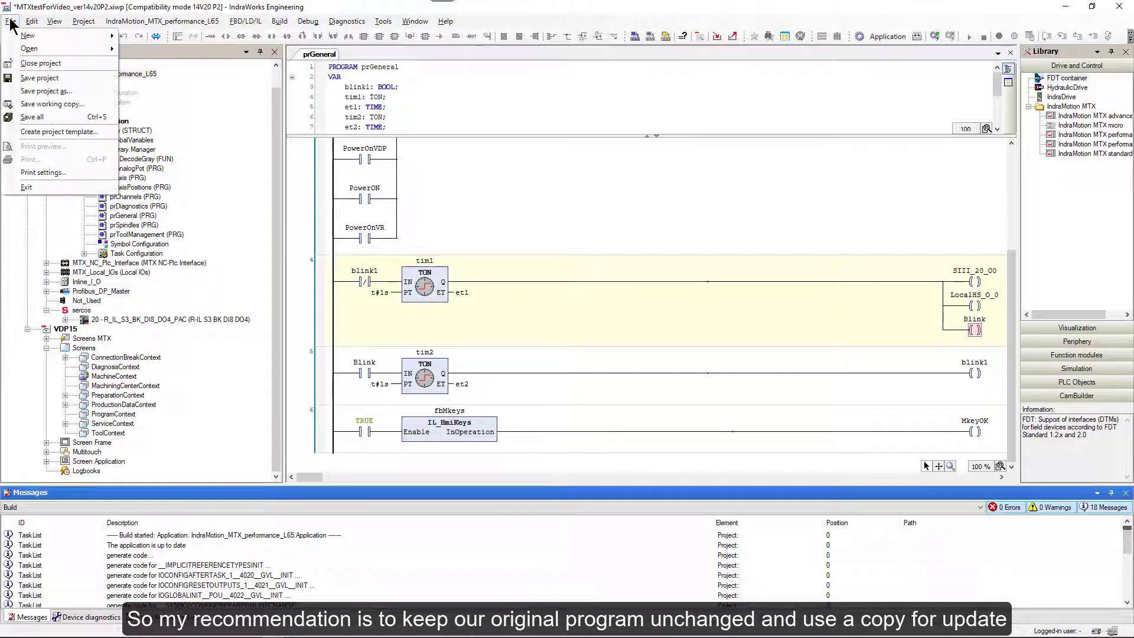
pyautogui.click(27, 92)
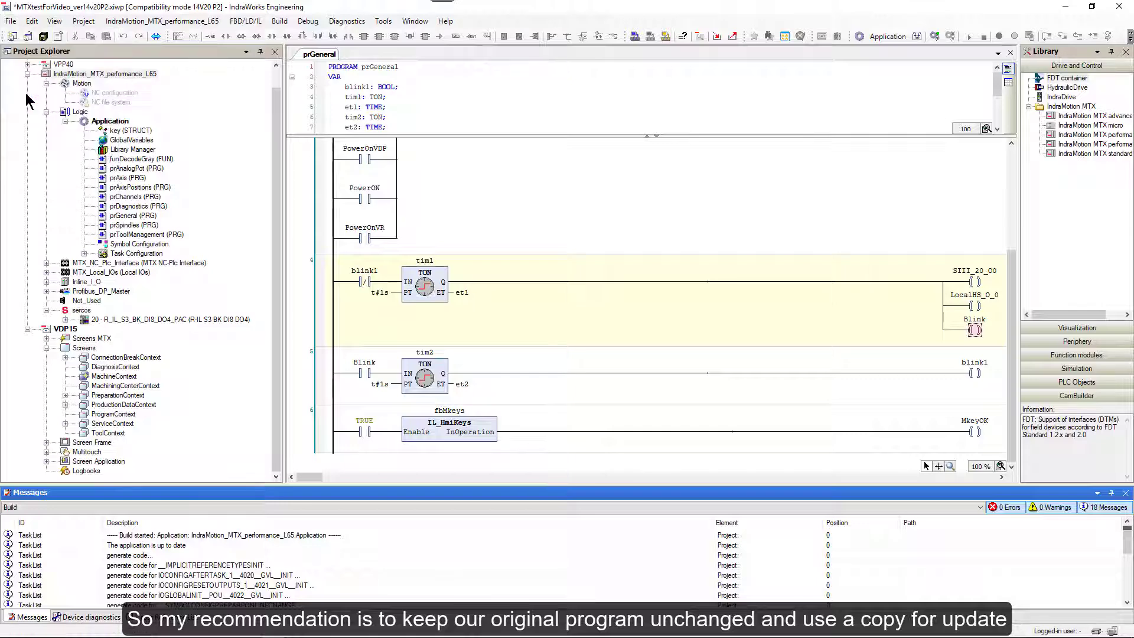
pyautogui.click(427, 423)
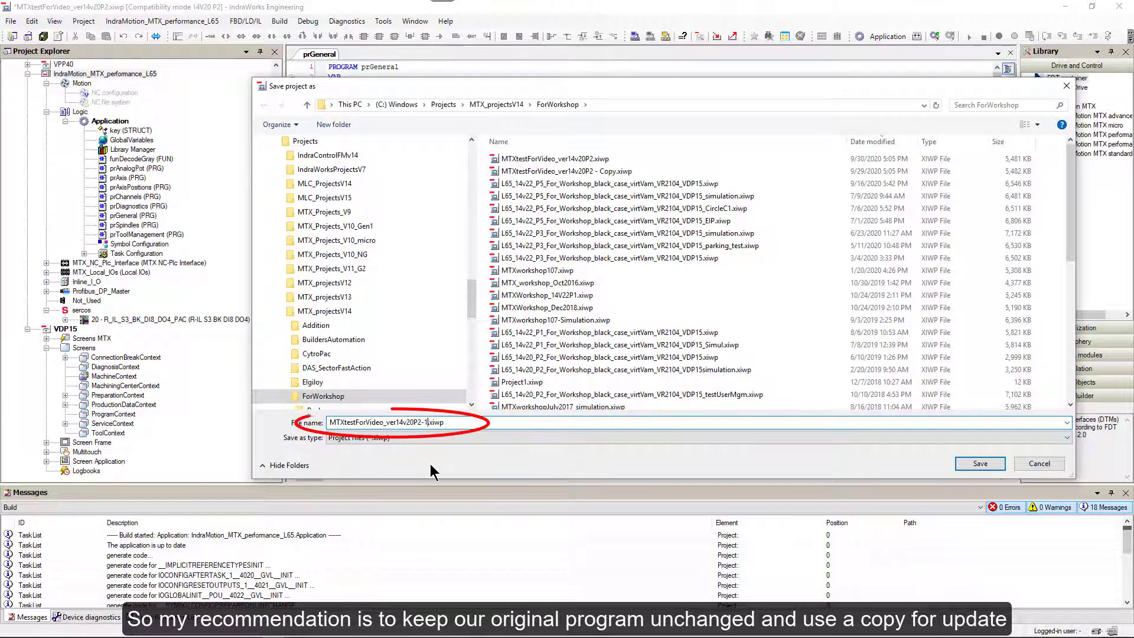
pyautogui.press('BackSpace')
pyautogui.press('BackSpace')
pyautogui.press('BackSpace')
pyautogui.press('BackSpace')
pyautogui.press('BackSpace')
pyautogui.write('2P5')
pyautogui.click(979, 463)
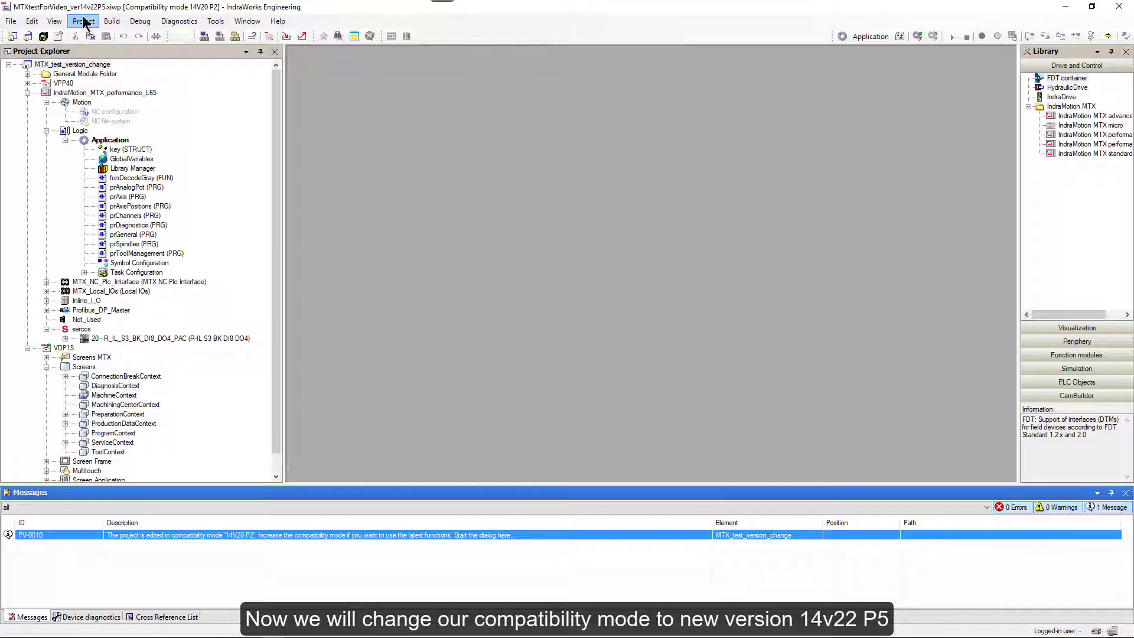
# Change the project's compatibility mode to 14V22 P5 and adapt the PLC compiler version automatically
pyautogui.click(83, 22)
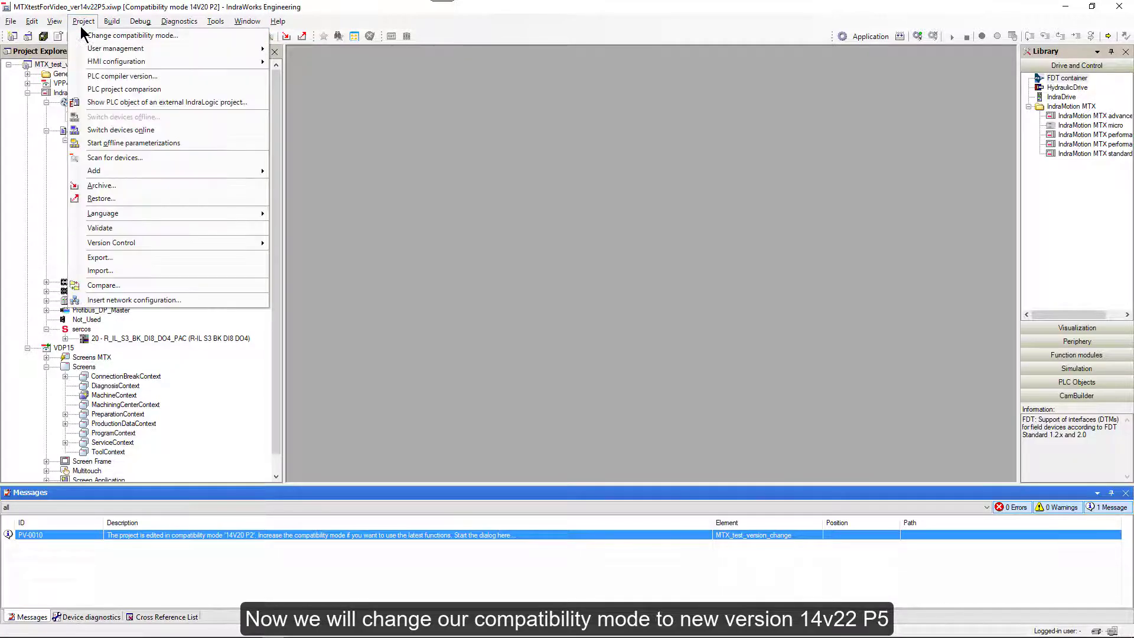
pyautogui.click(89, 36)
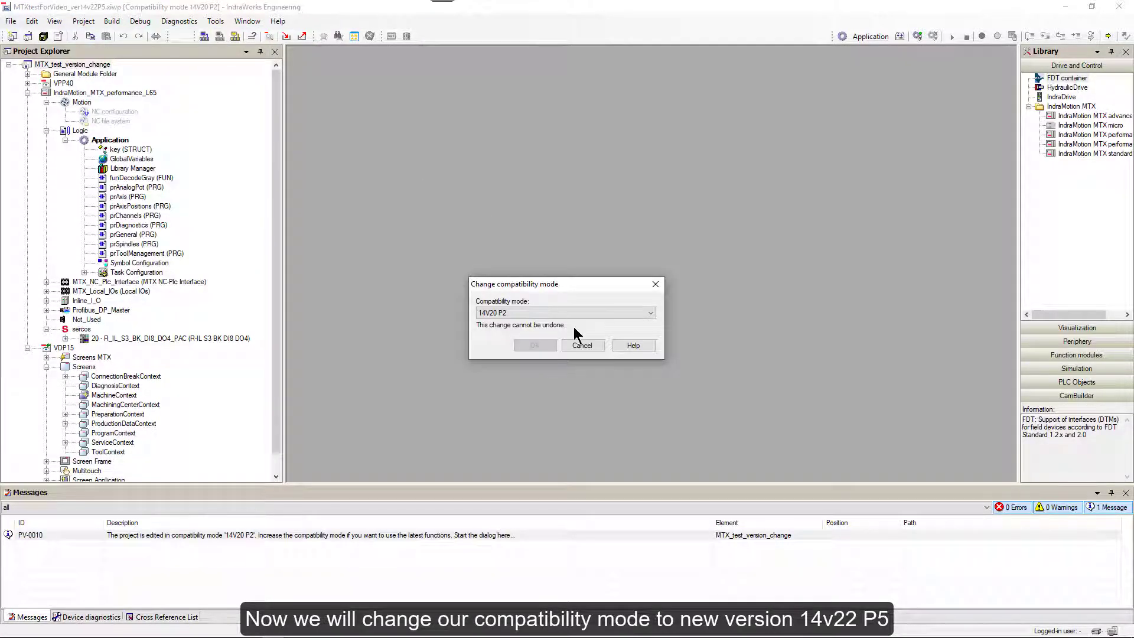
pyautogui.click(650, 313)
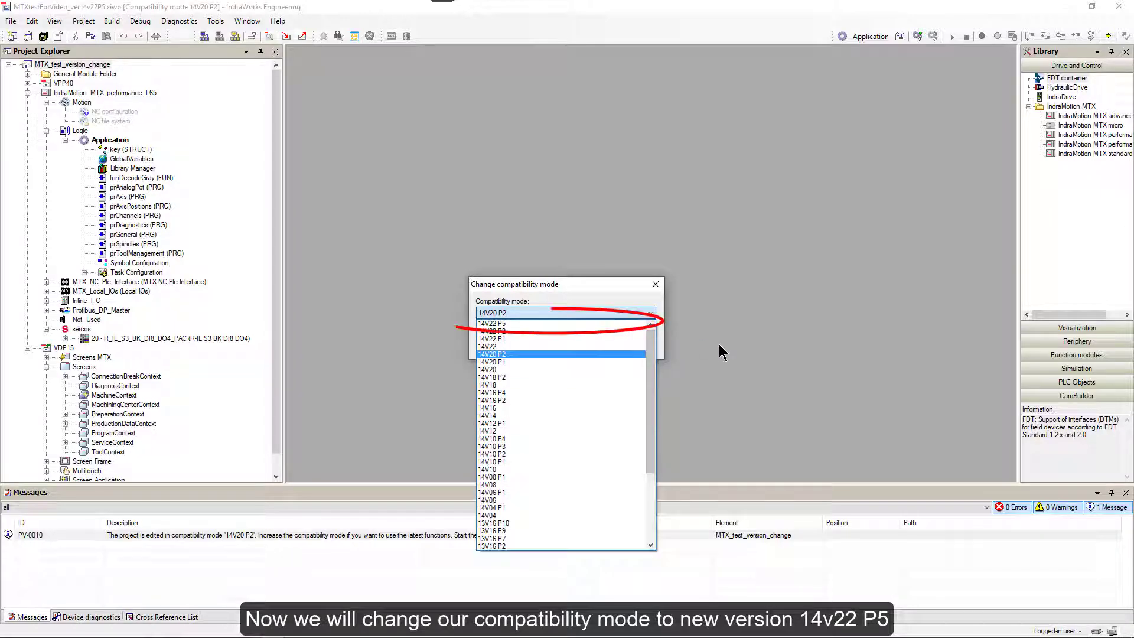
pyautogui.click(522, 323)
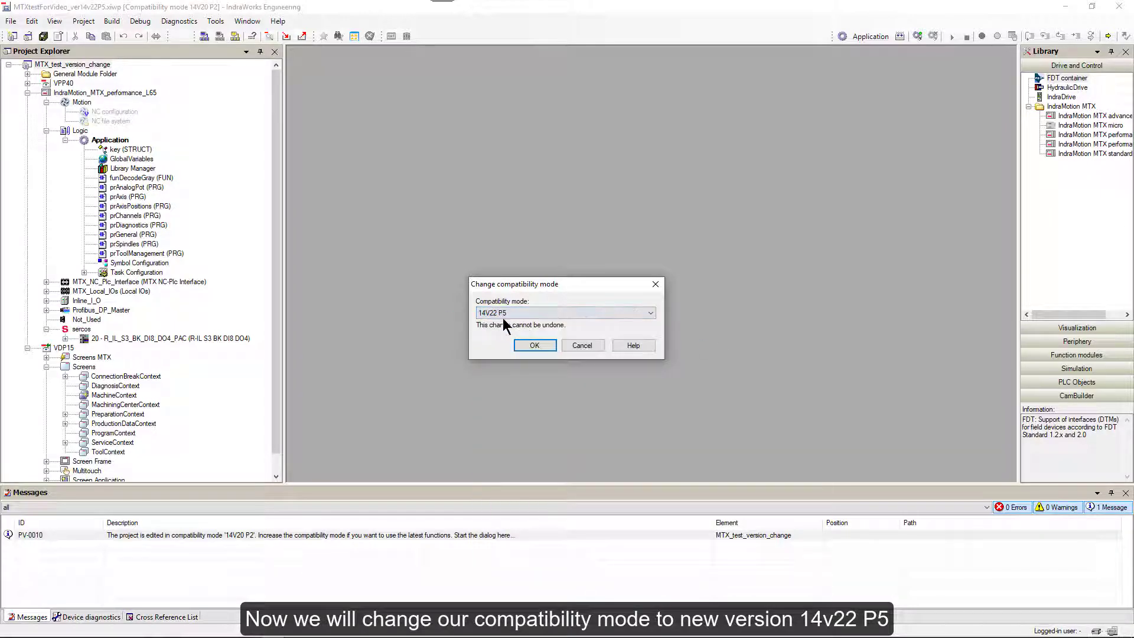
pyautogui.click(530, 344)
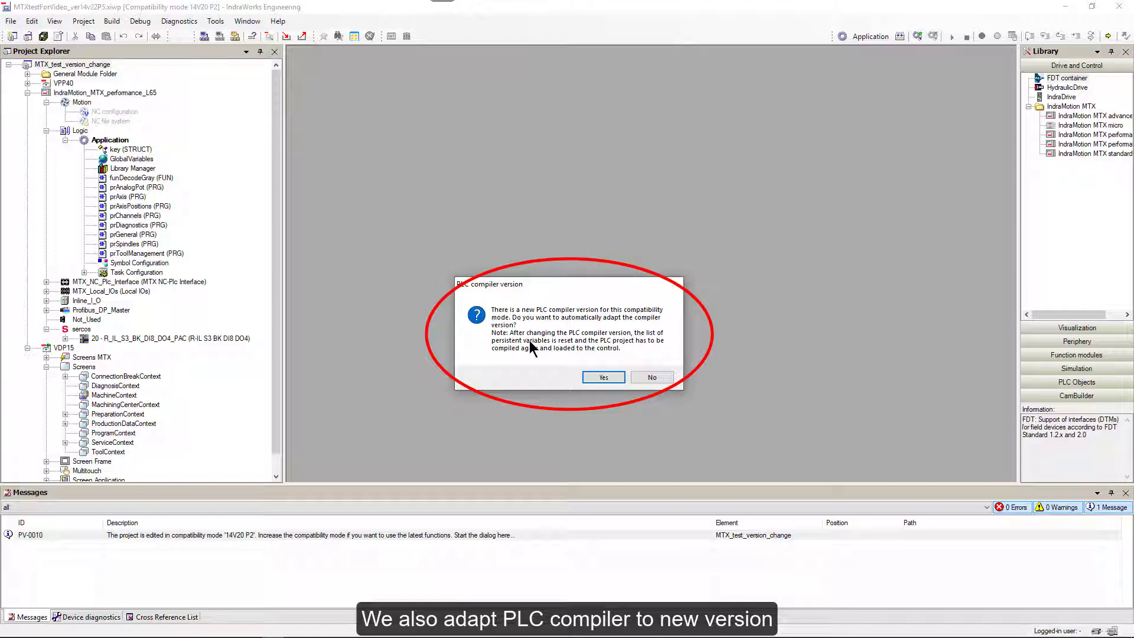
pyautogui.click(601, 378)
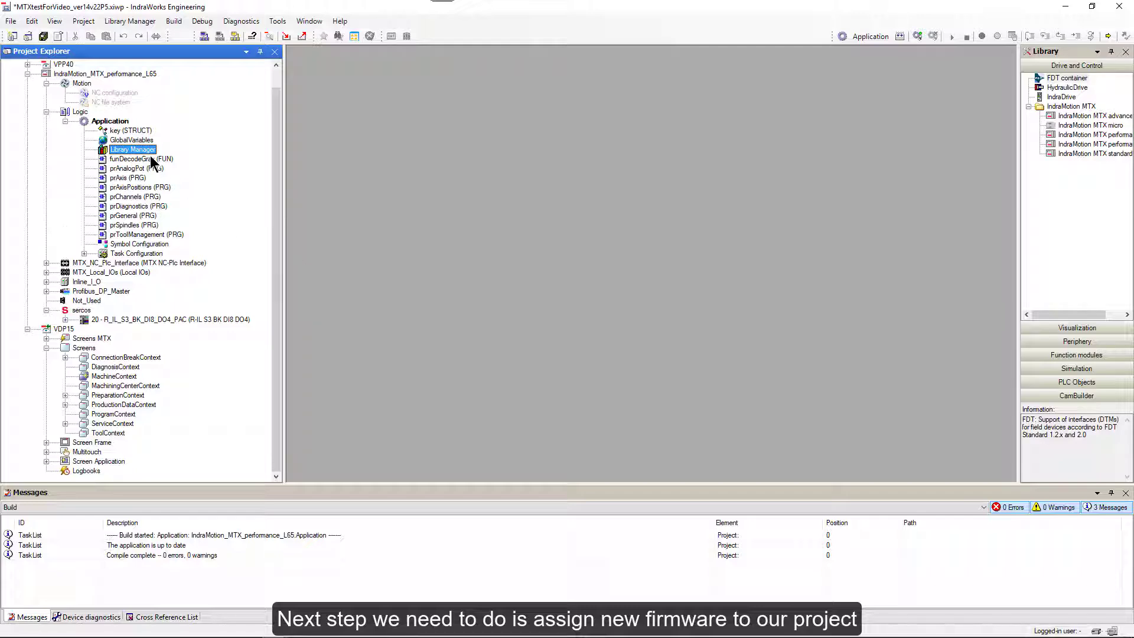
# Set the firmware release of the IndraMotion_MTX_performance_L65 control to FW*-MTX-CML65-22.22 (14V22 R3 P5)
pyautogui.rightClick(111, 77)
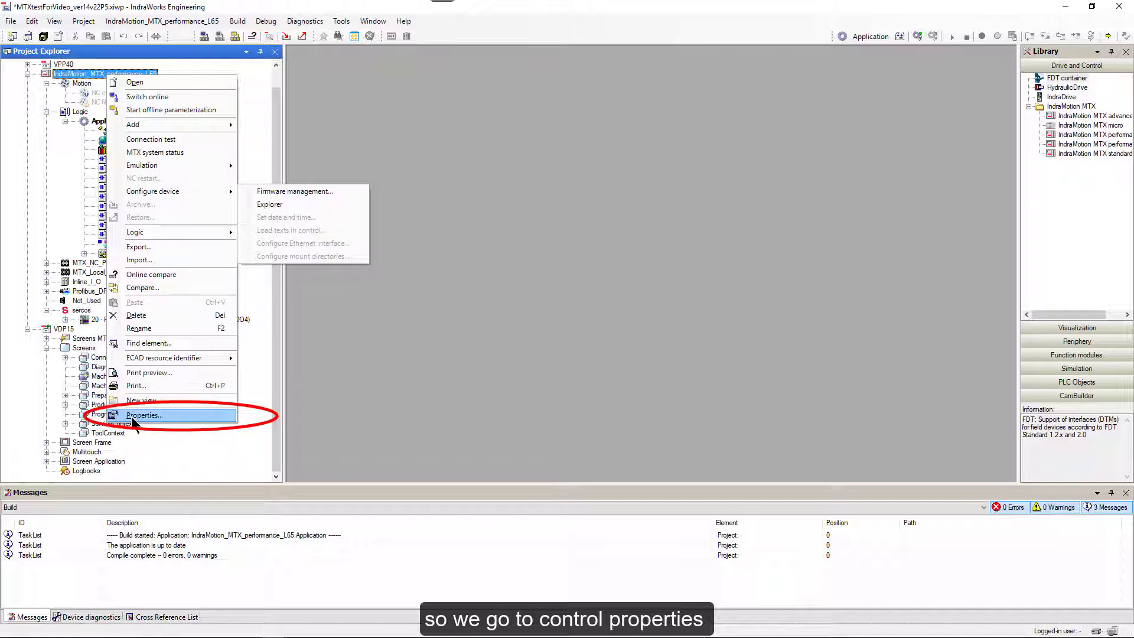
pyautogui.click(133, 418)
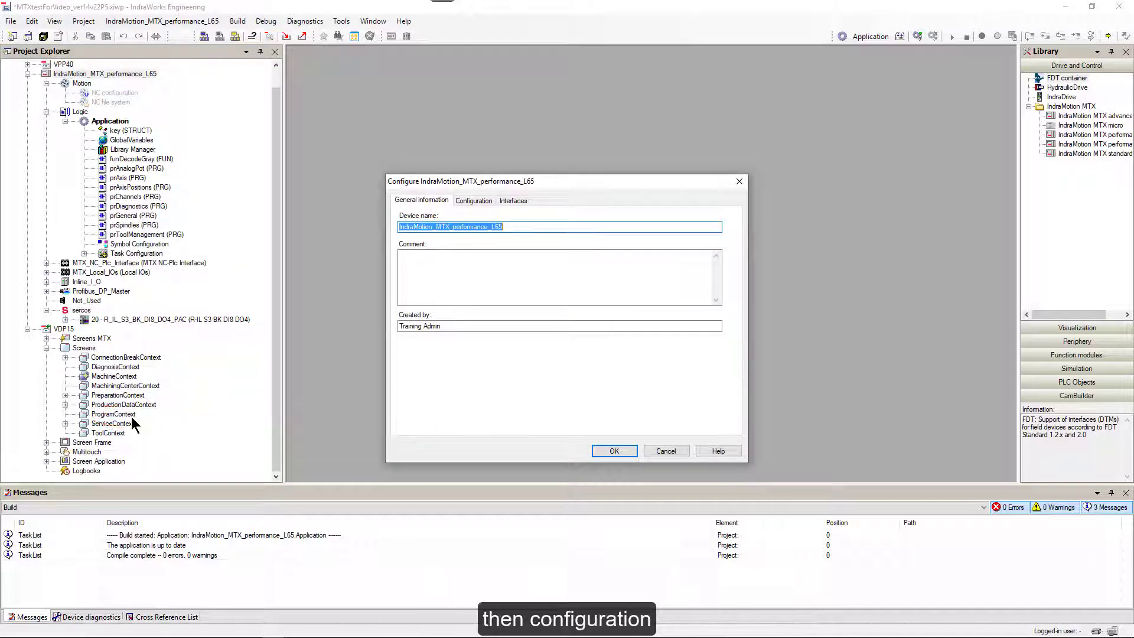
pyautogui.click(471, 201)
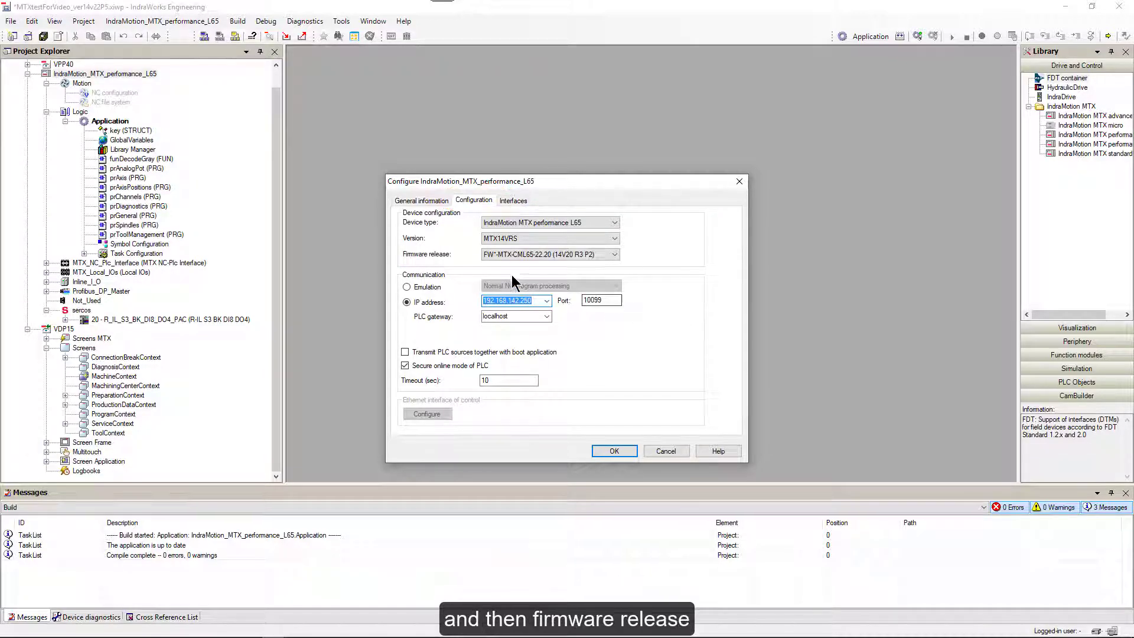
pyautogui.click(615, 254)
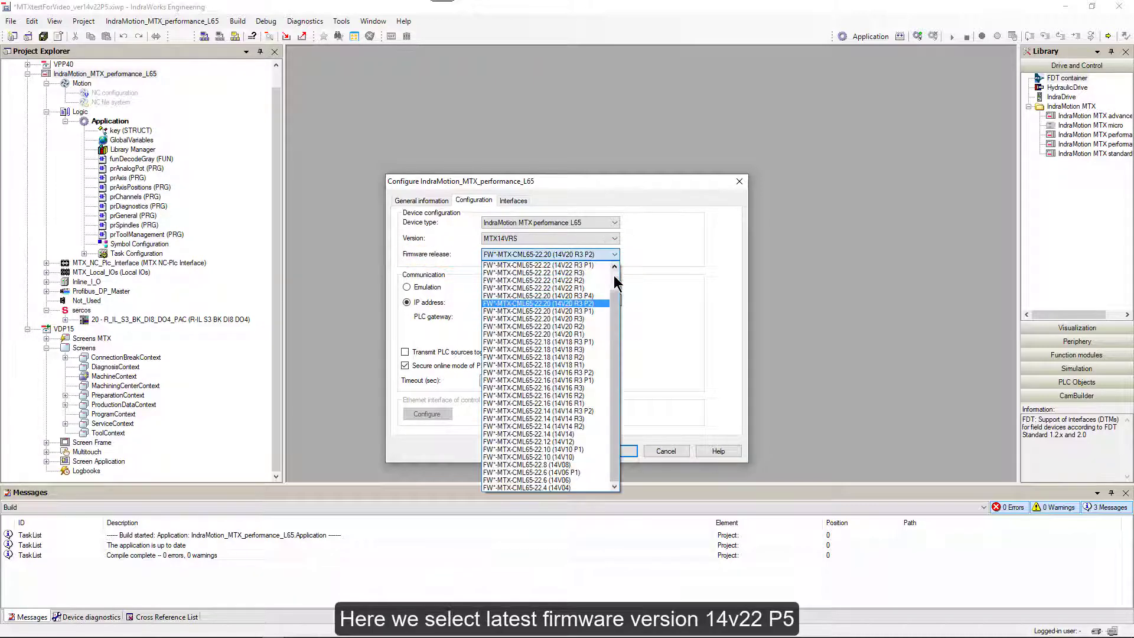
pyautogui.scroll(1, 614, 307)
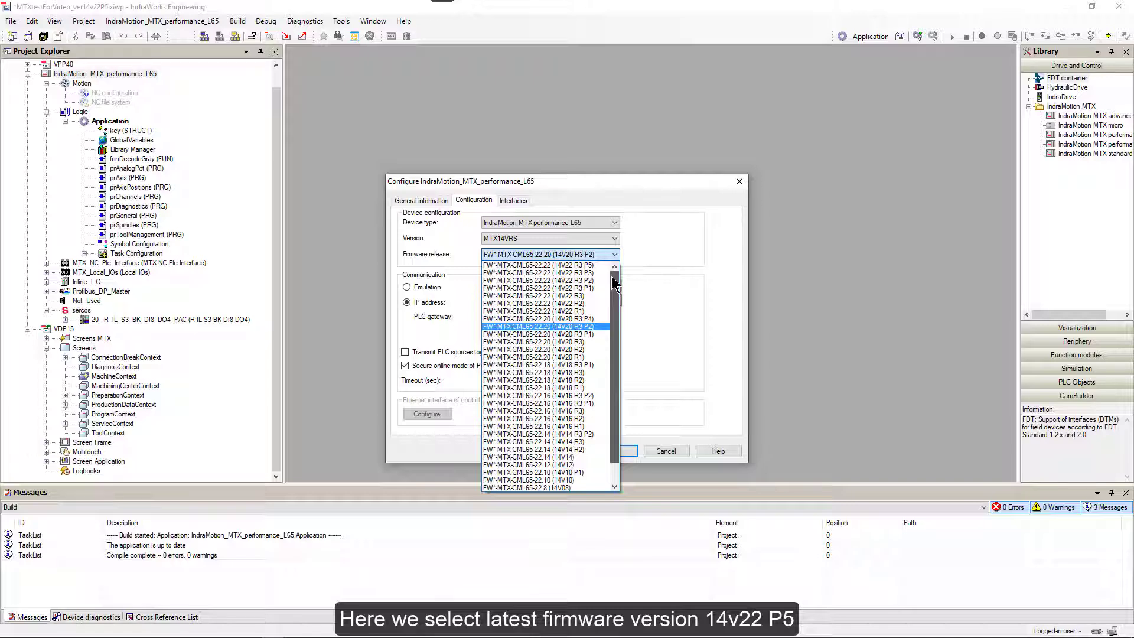
pyautogui.click(571, 264)
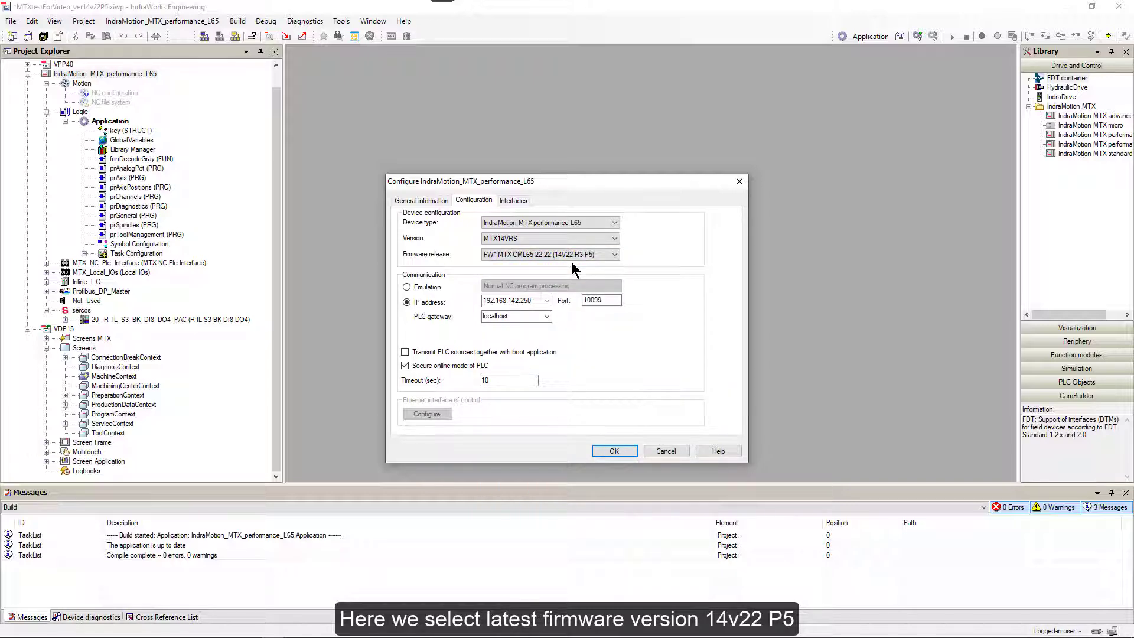
pyautogui.click(613, 451)
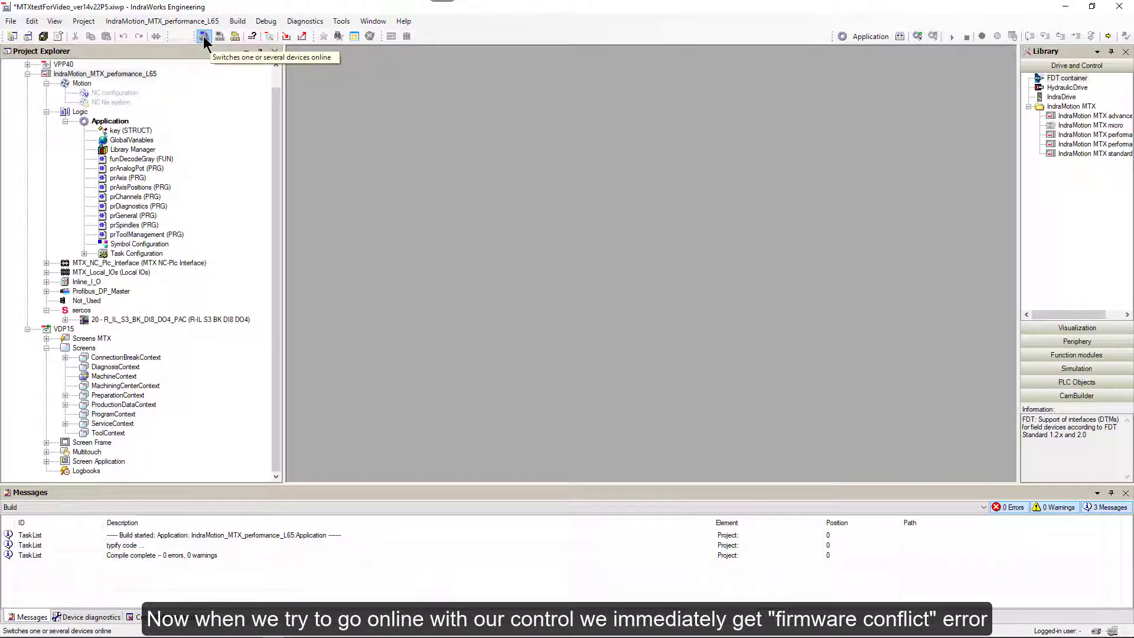
# Switch the devices online and review the firmware version details of the connected and required control
pyautogui.click(204, 38)
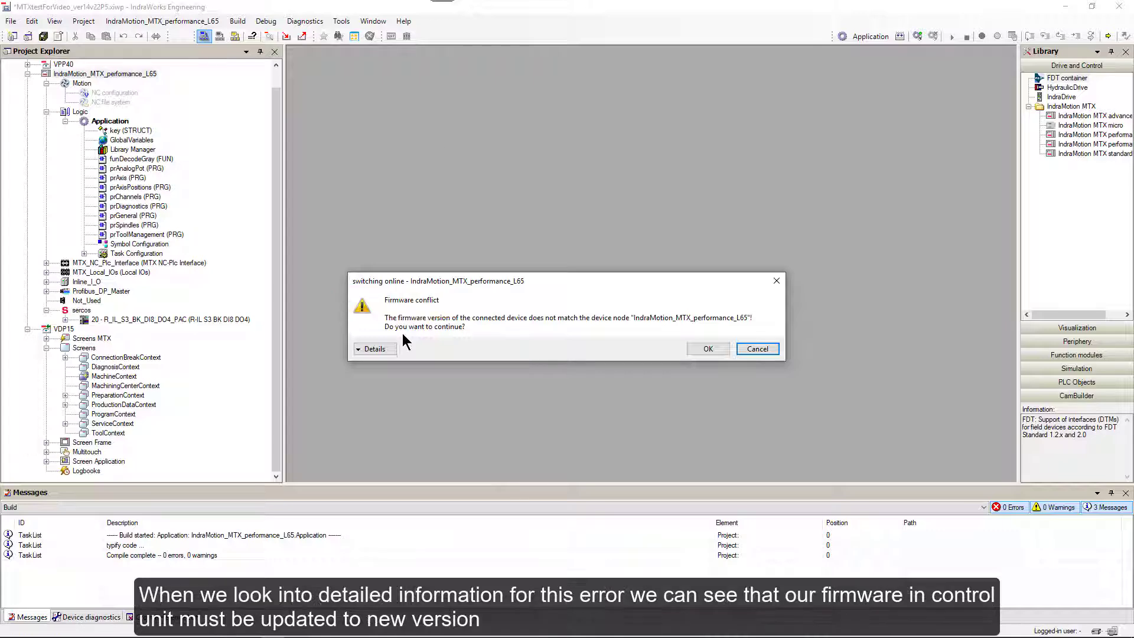
pyautogui.click(367, 348)
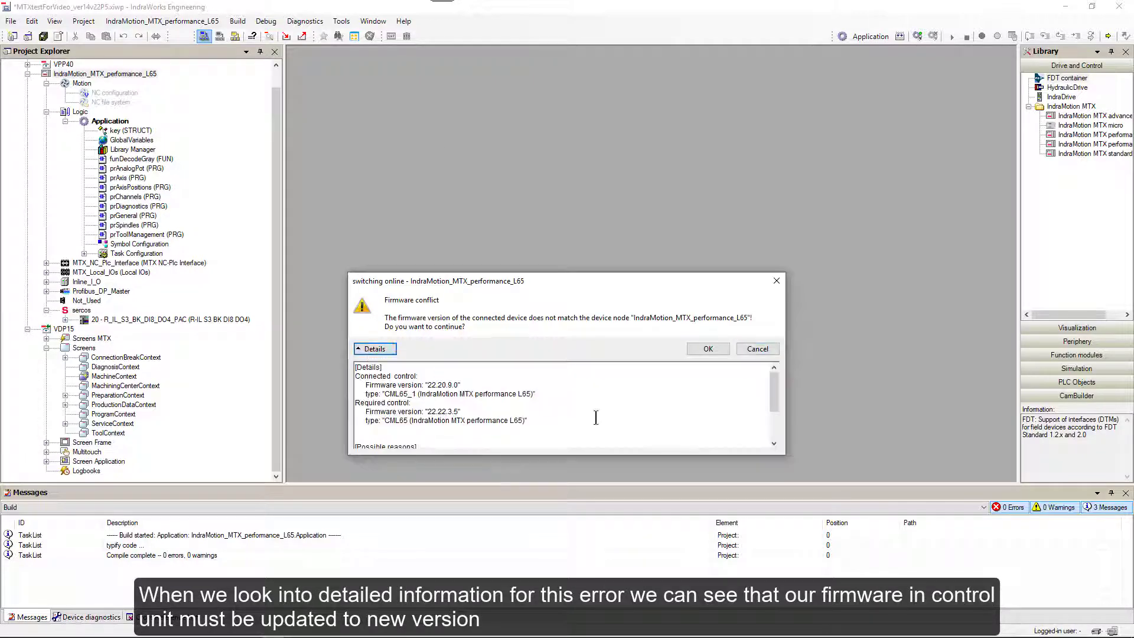
pyautogui.moveTo(667, 280); pyautogui.dragTo(664, 177)
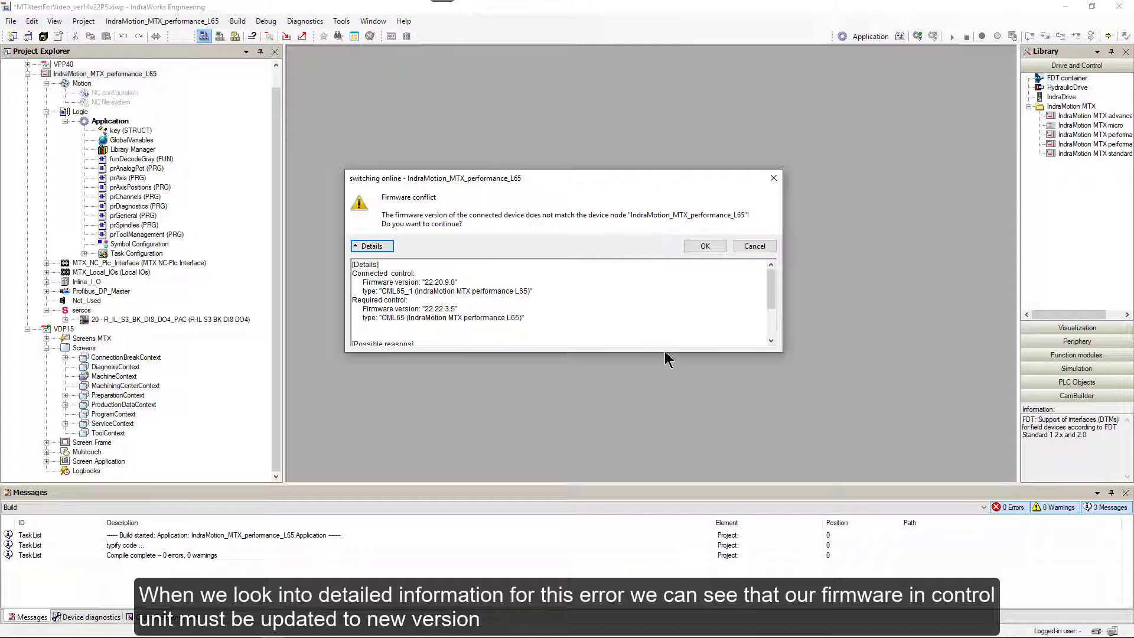
pyautogui.moveTo(666, 353)
pyautogui.mouseDown()
pyautogui.moveTo(678, 458)
pyautogui.moveTo(677, 447)
pyautogui.mouseUp()
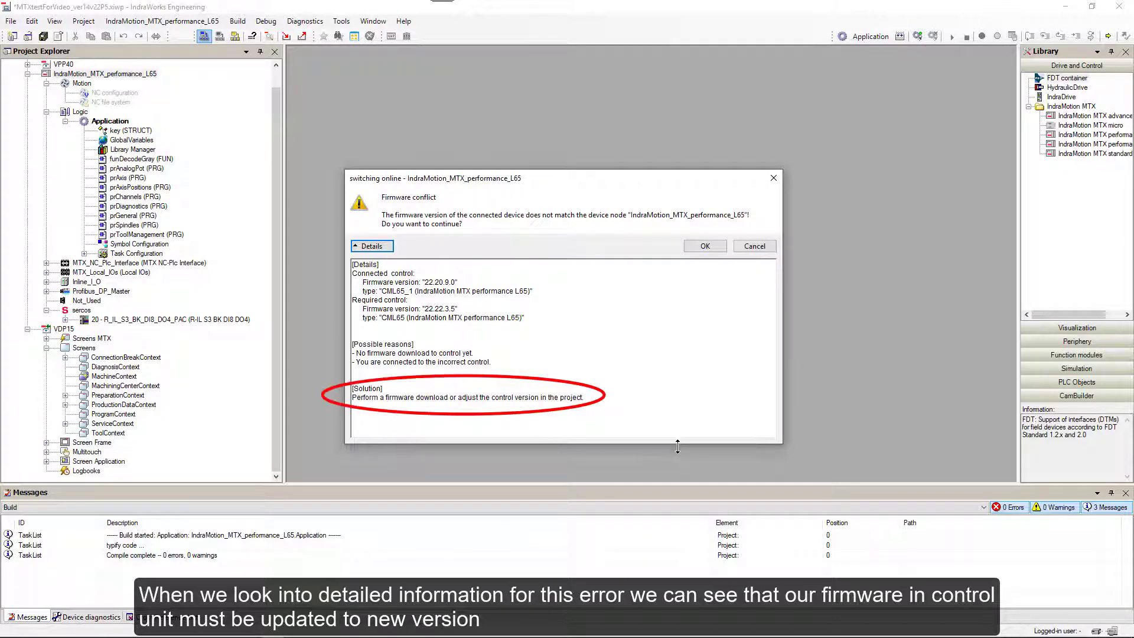
pyautogui.click(773, 177)
# Archive the control data of the IndraMotion_MTX_performance_L65 control with the preset saving scope
pyautogui.rightClick(102, 79)
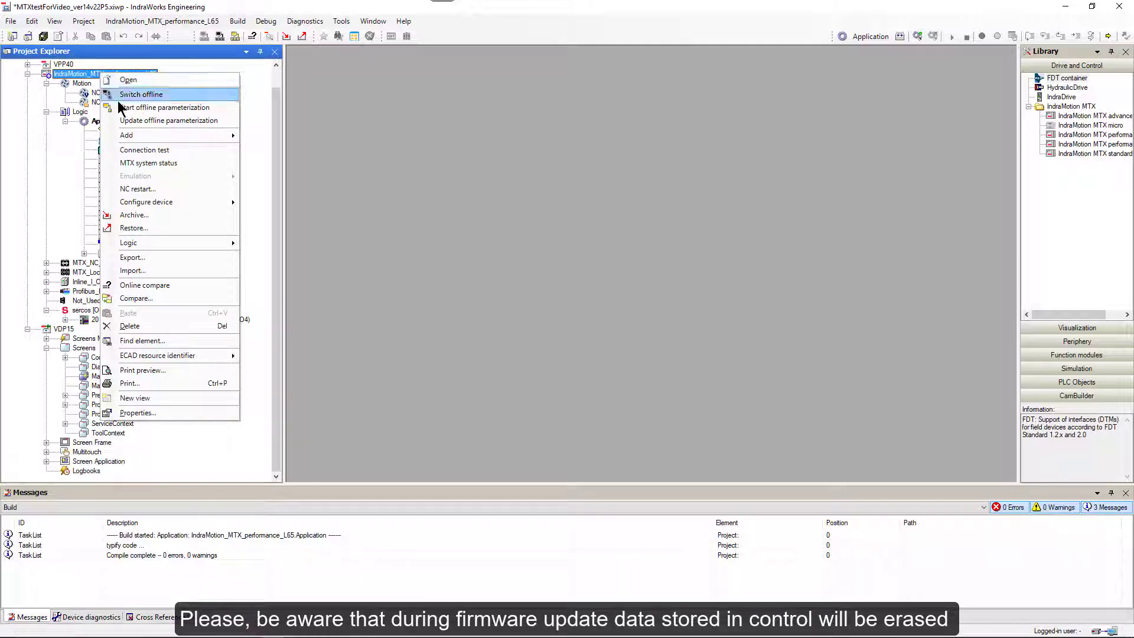
pyautogui.click(132, 216)
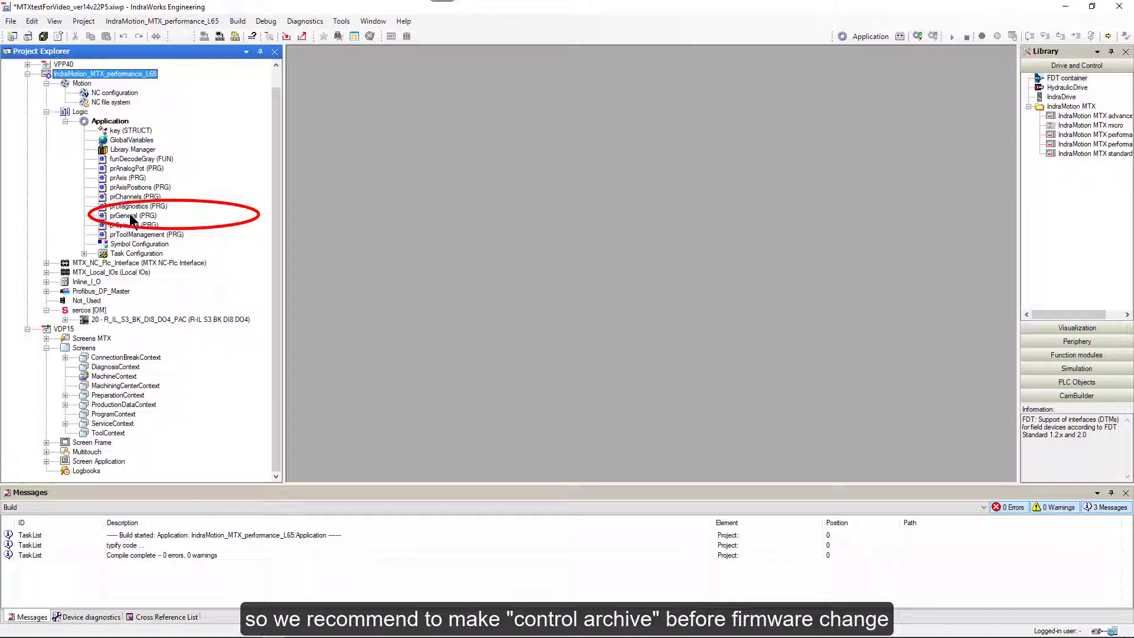
pyautogui.click(552, 447)
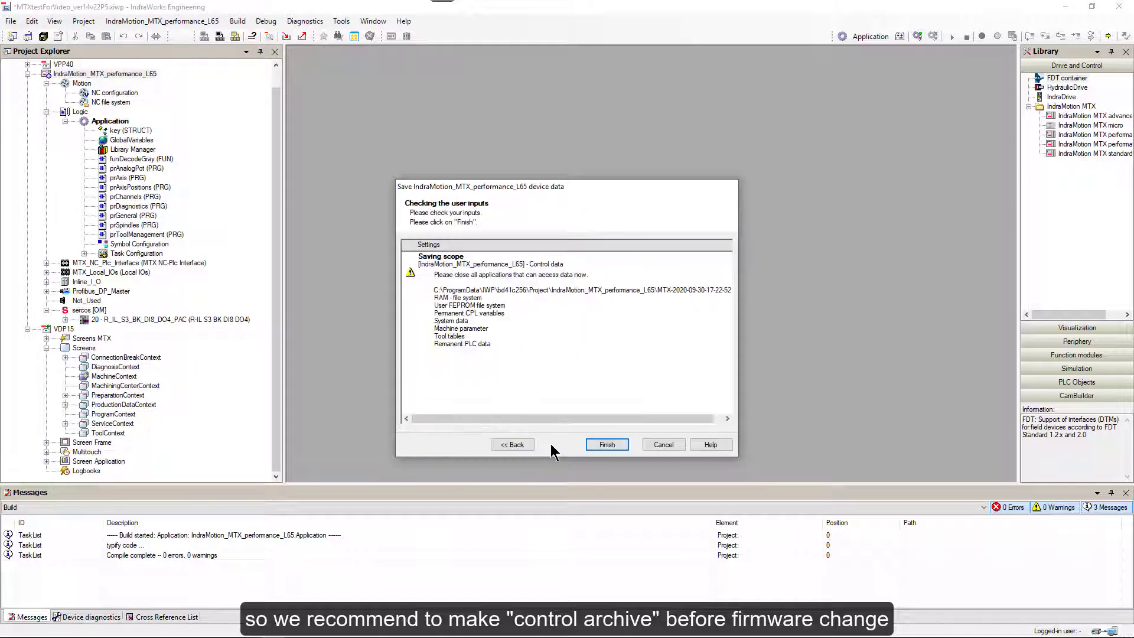
pyautogui.click(607, 447)
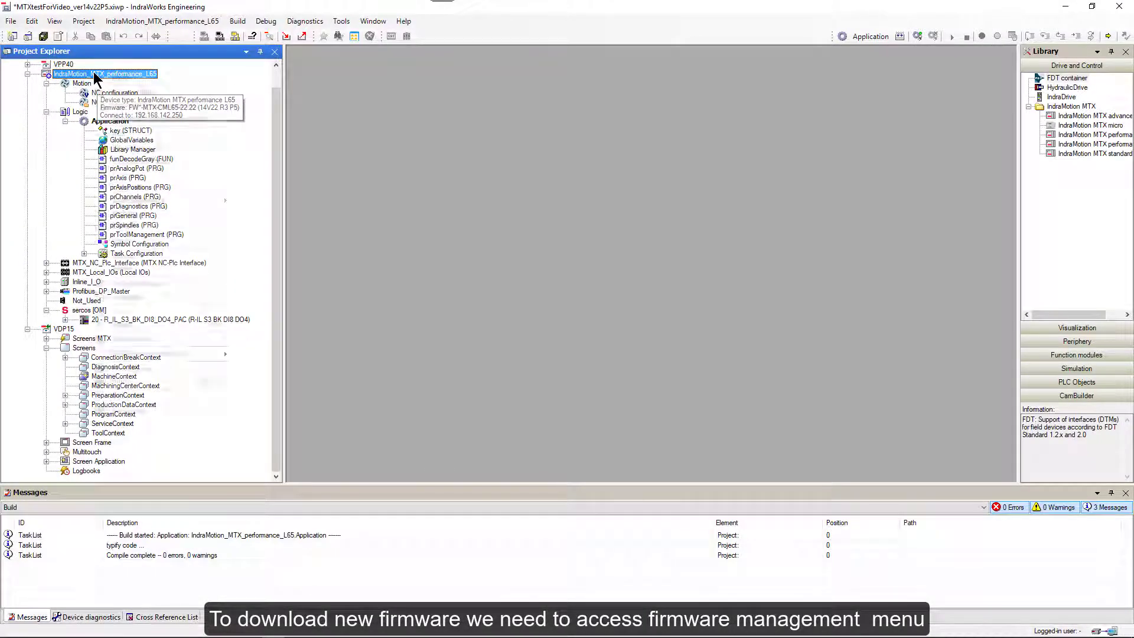
# Download the firmware FWC-CML65-MTX-22.22.20.fw to the IndraMotion_MTX_performance_L65 control and accept the safety notices
pyautogui.rightClick(94, 72)
pyautogui.moveTo(131, 201)
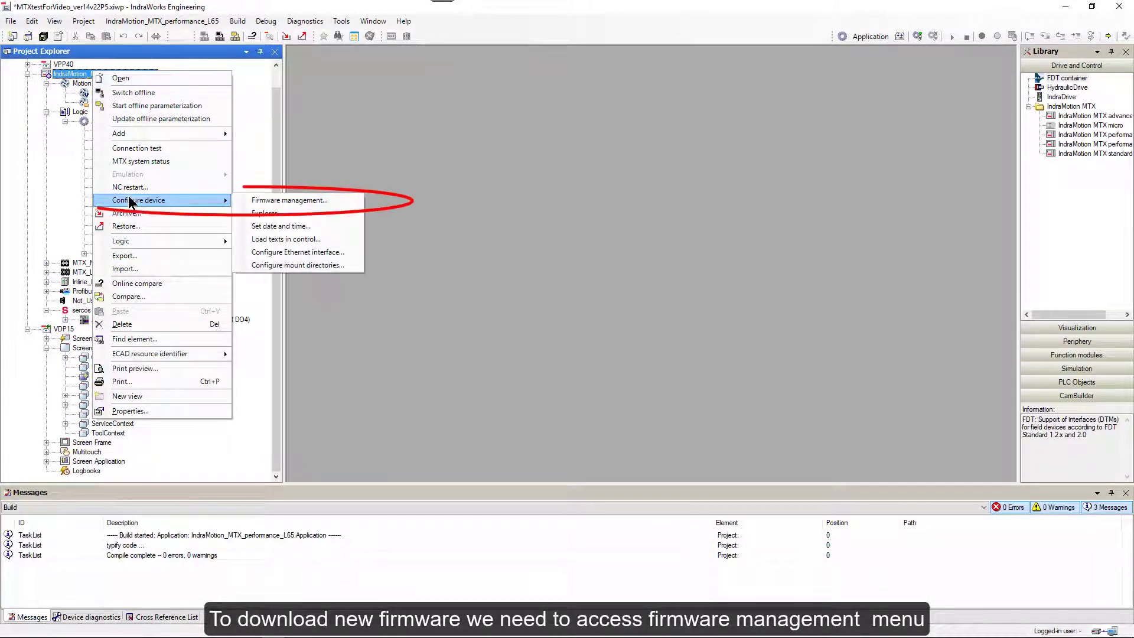
pyautogui.click(261, 201)
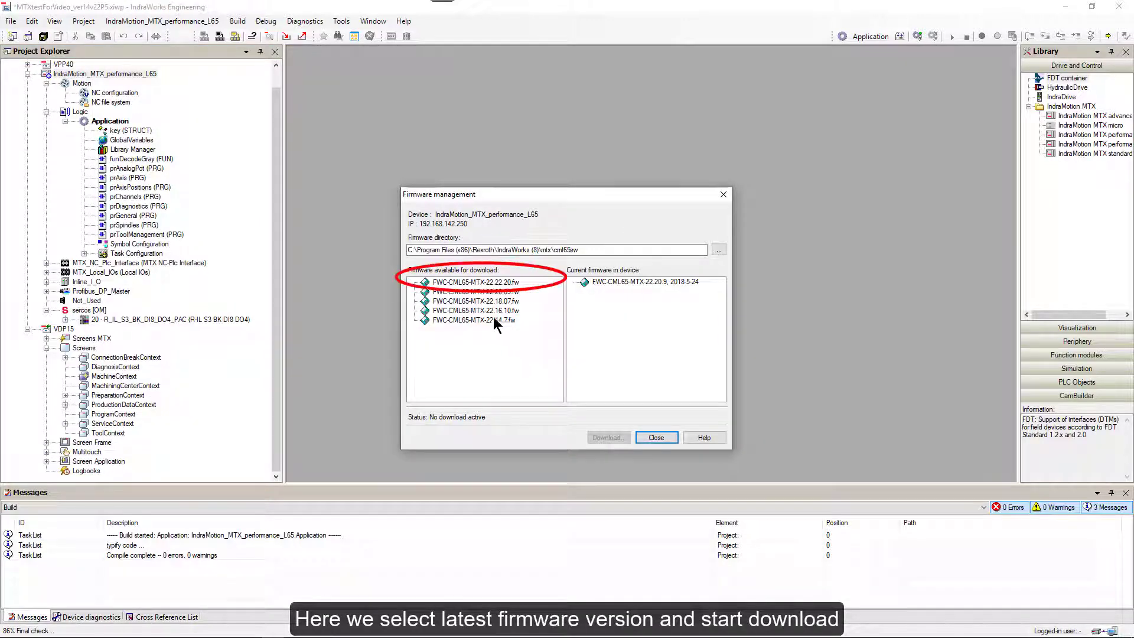
pyautogui.click(469, 284)
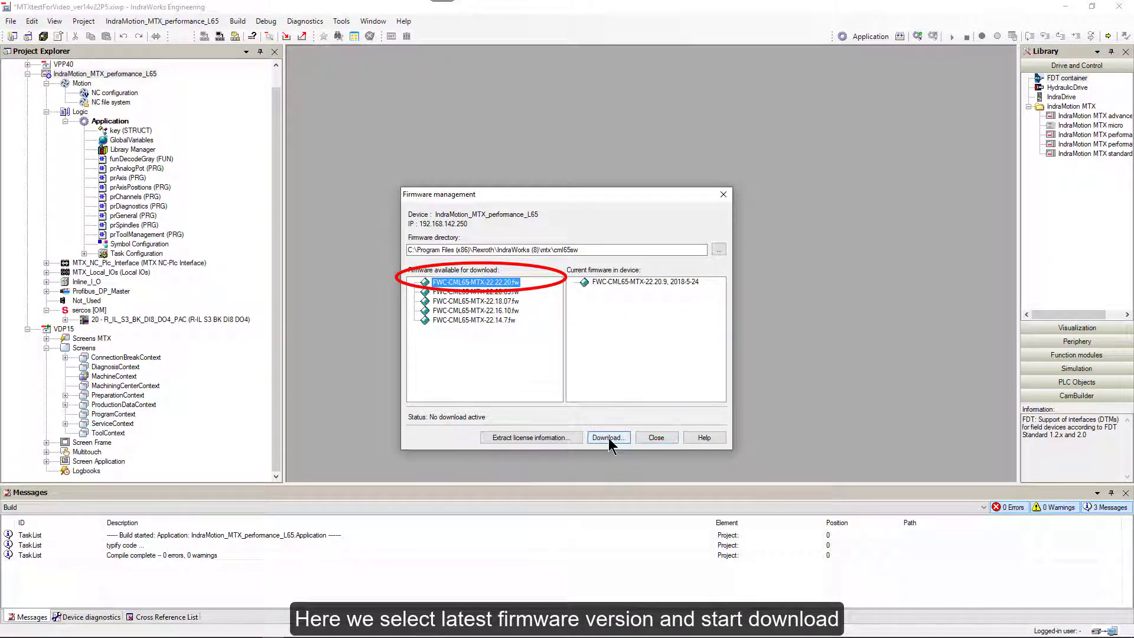
pyautogui.click(608, 437)
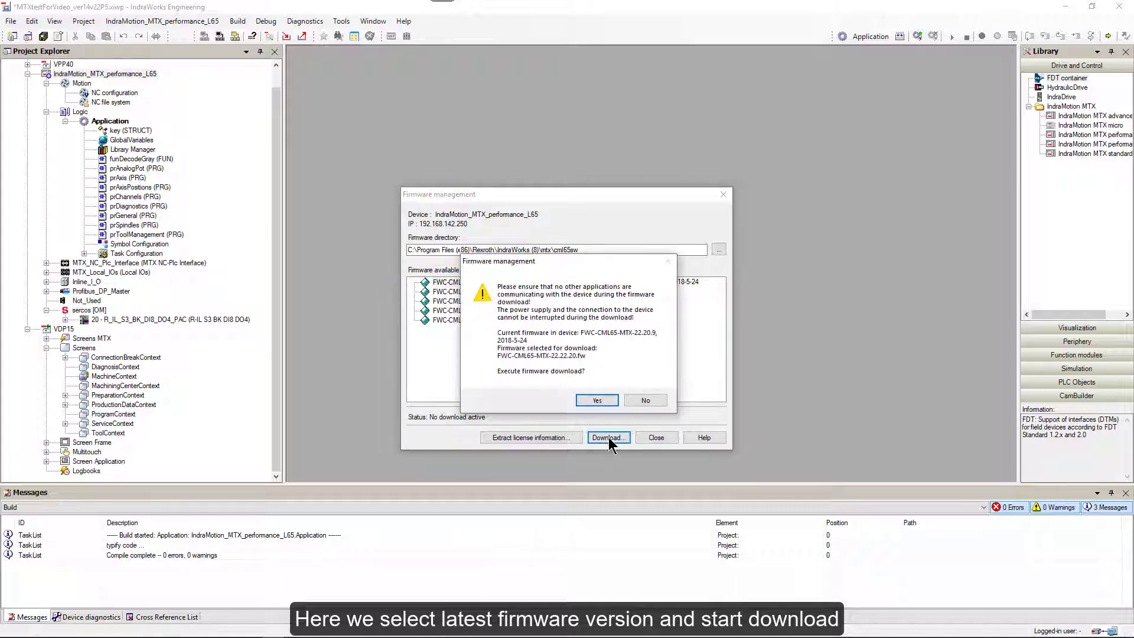
pyautogui.click(598, 401)
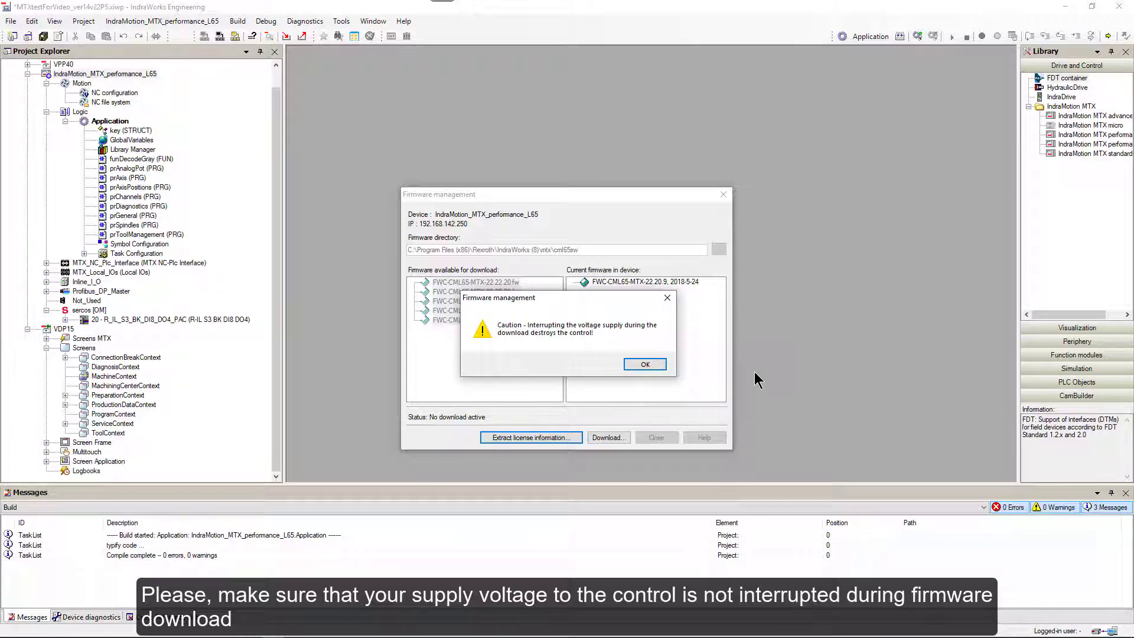
pyautogui.click(642, 364)
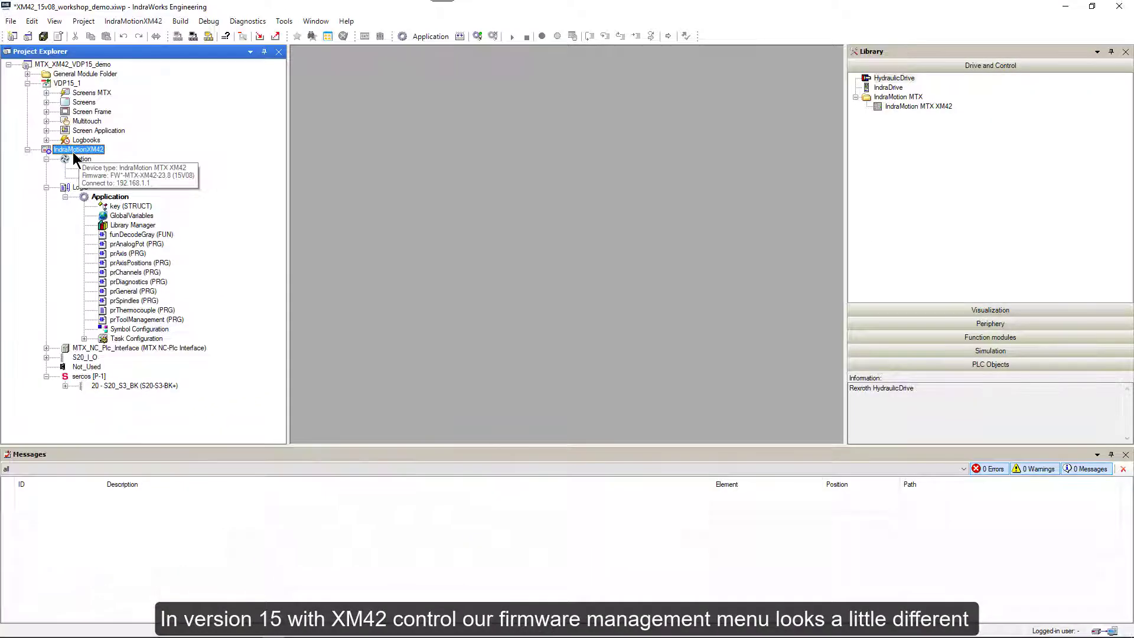
# In the XM42_15v08_workshop_demo project, download the 15V08 firmware FWC-XM42-MTX-23.08.05.fw to the IndraMotionXM42 control
pyautogui.rightClick(73, 152)
pyautogui.moveTo(114, 282)
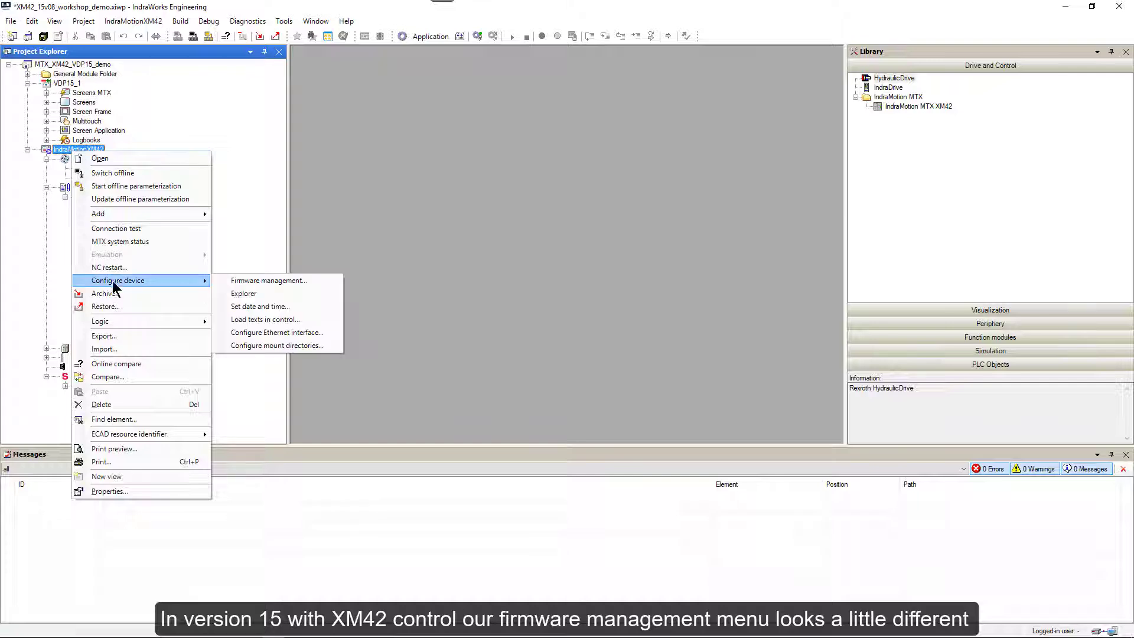
pyautogui.click(252, 282)
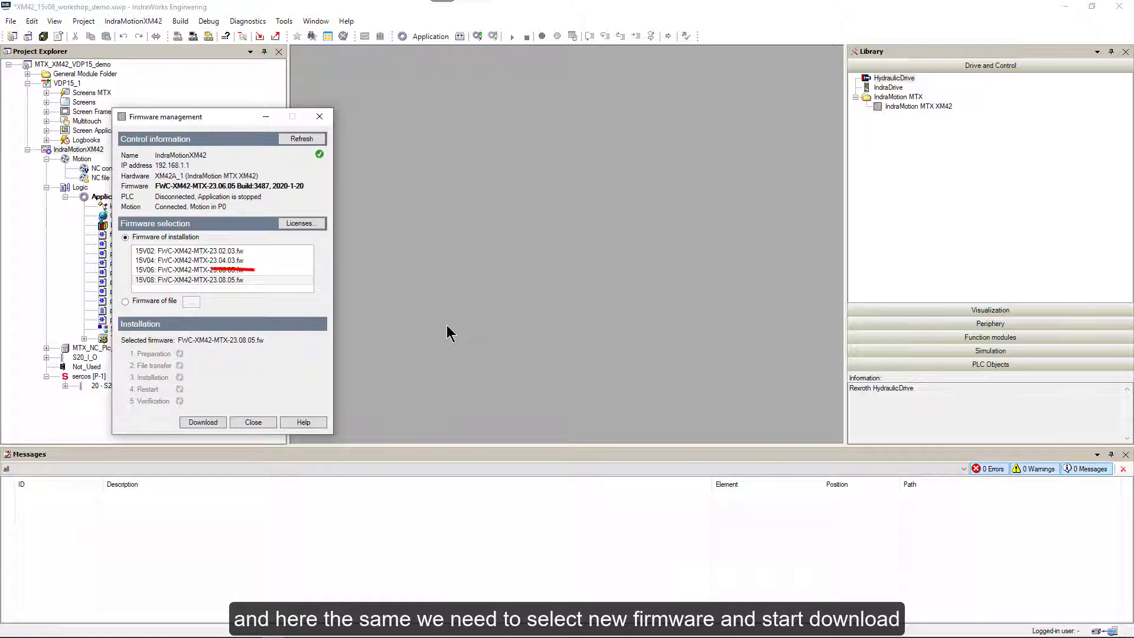
pyautogui.click(194, 280)
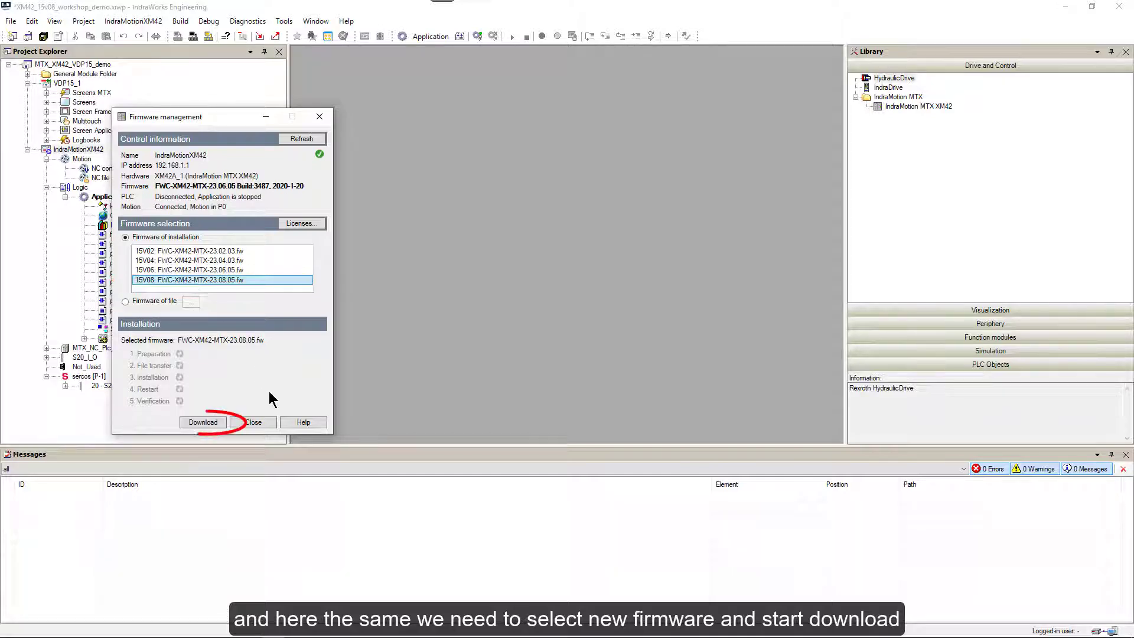
pyautogui.click(206, 422)
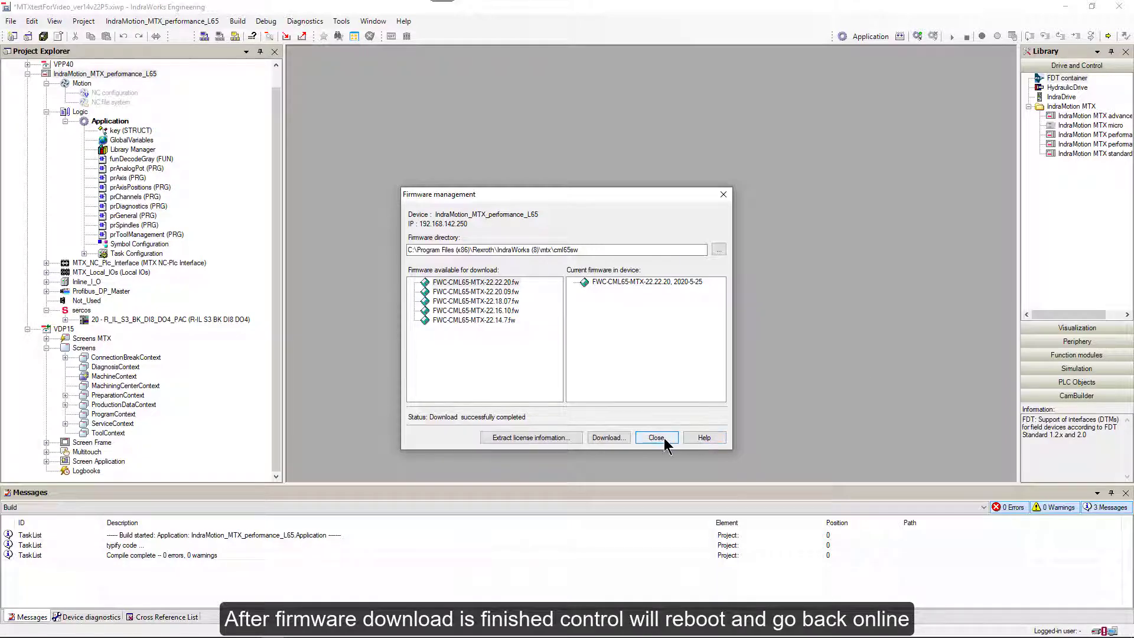
# Close the L65 firmware management and restore the archived control data to the IndraMotion_MTX_performance_L65 control
pyautogui.click(656, 438)
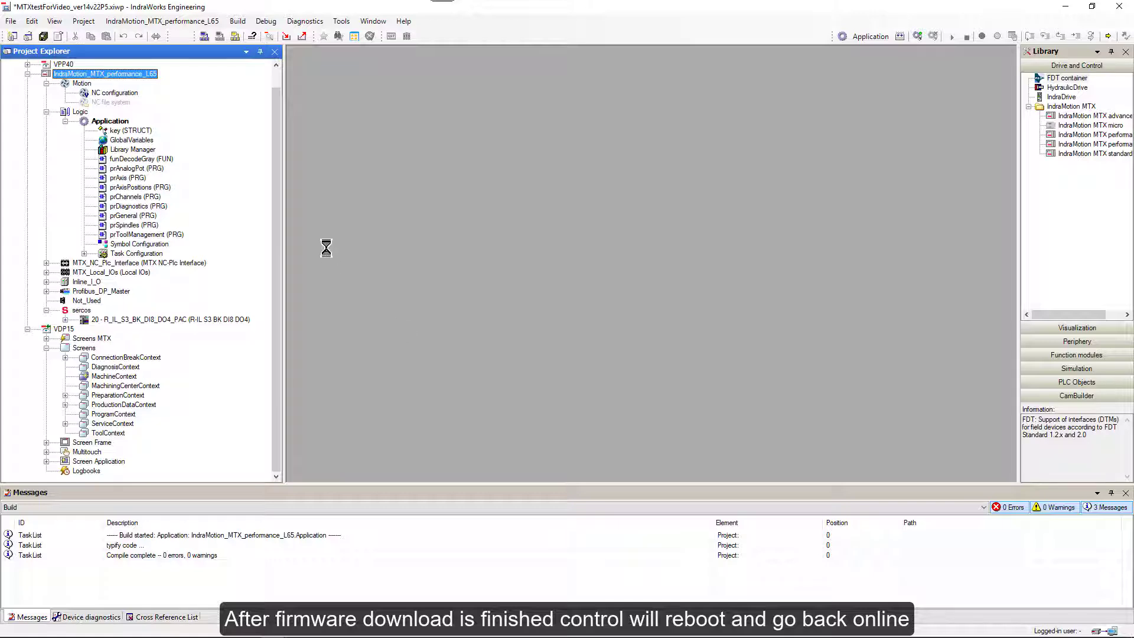
pyautogui.rightClick(109, 81)
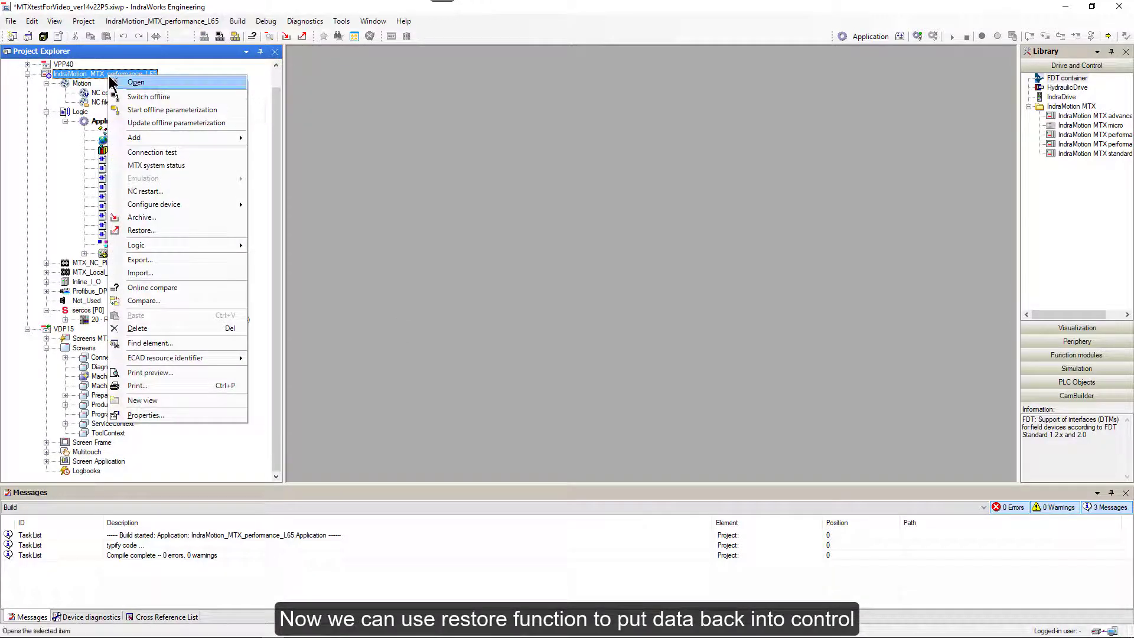
pyautogui.click(134, 231)
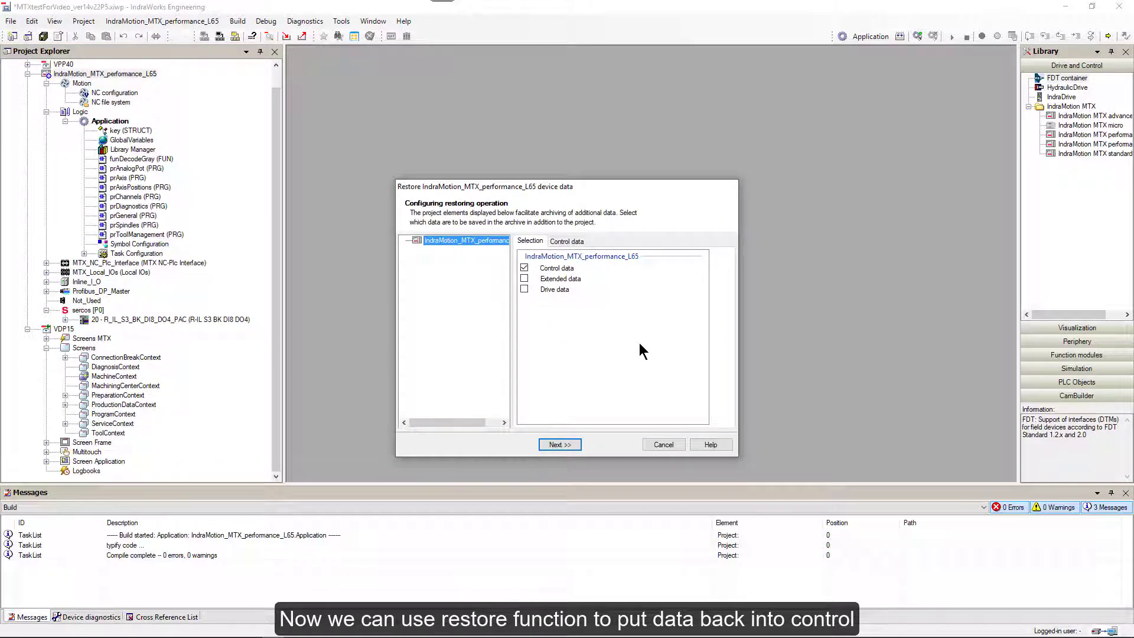
pyautogui.click(549, 444)
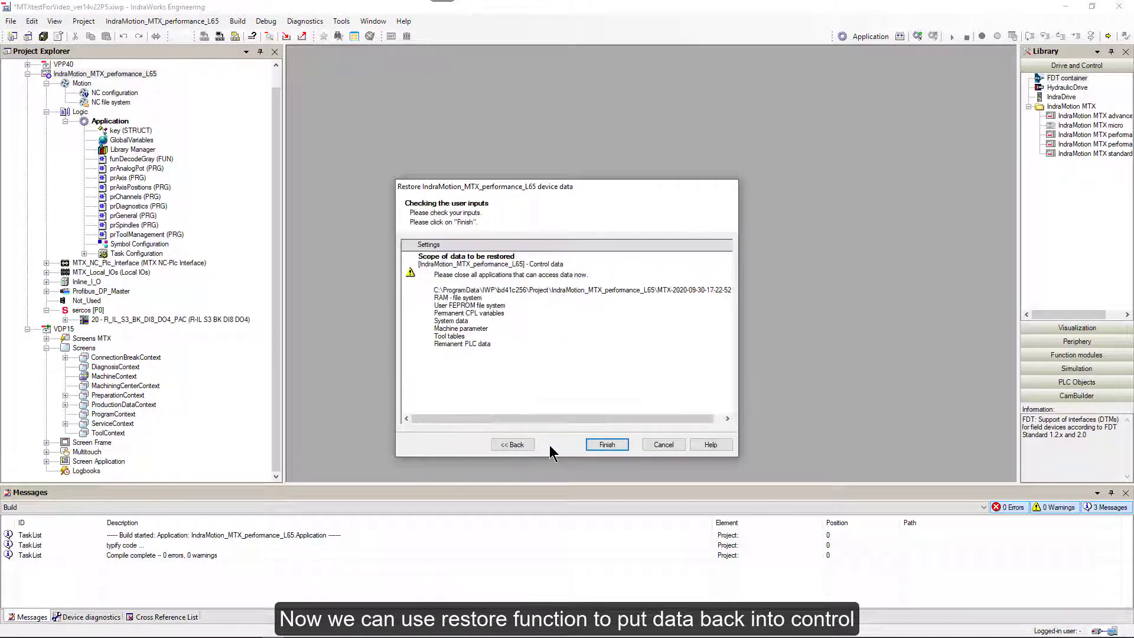
pyautogui.click(598, 444)
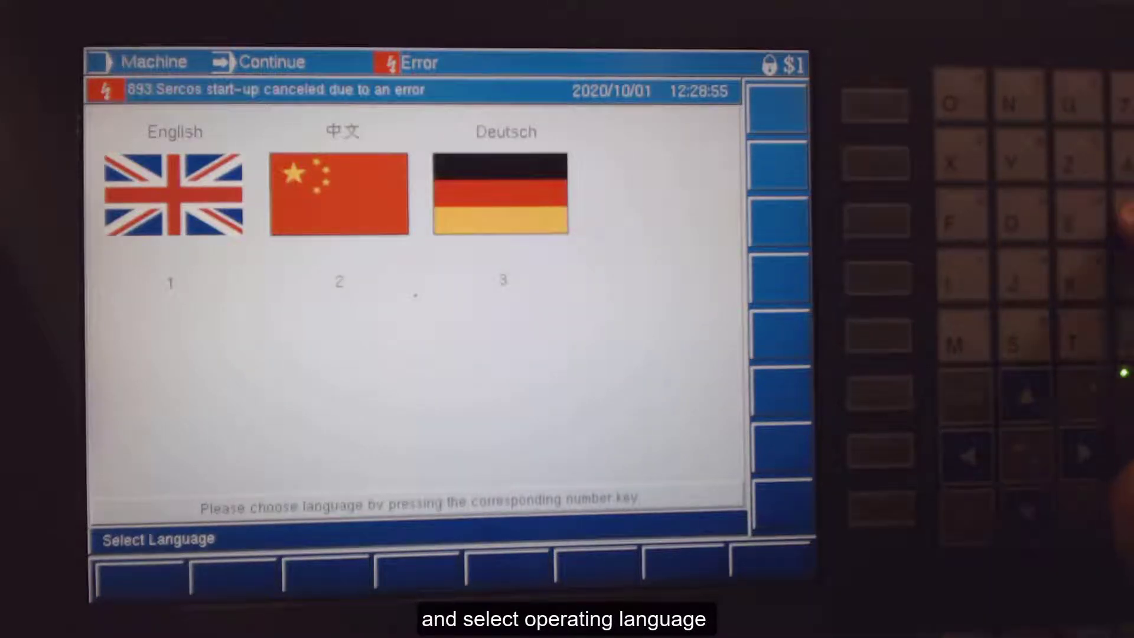
pyautogui.press('1')
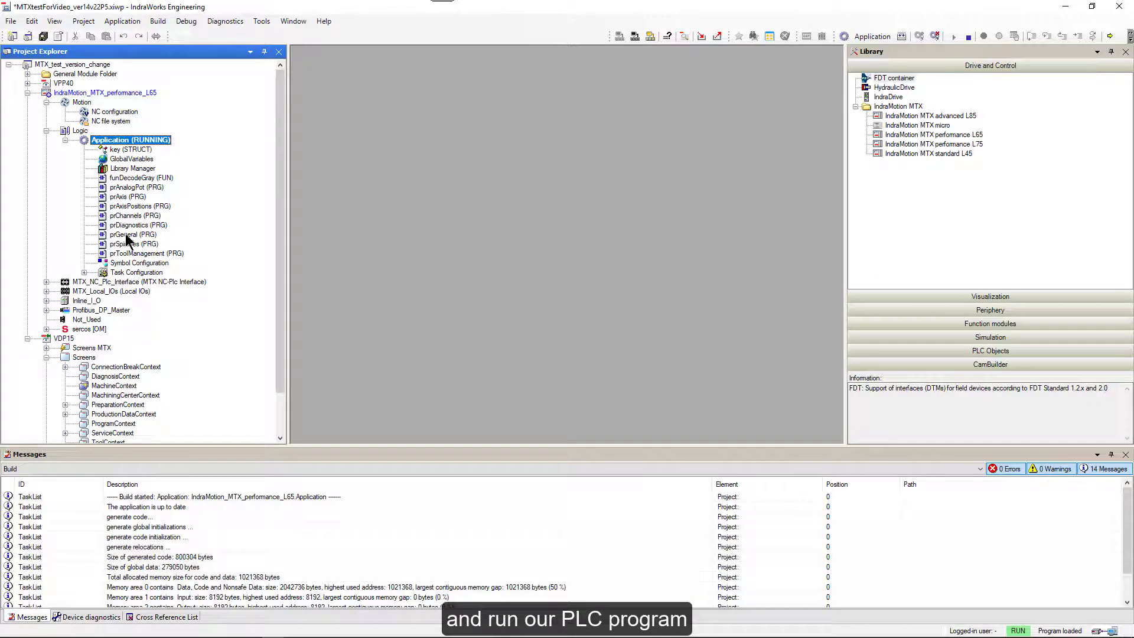
# Open the prGeneral program of the running application and check the device version of the VDP15 visualization device
pyautogui.click(126, 235)
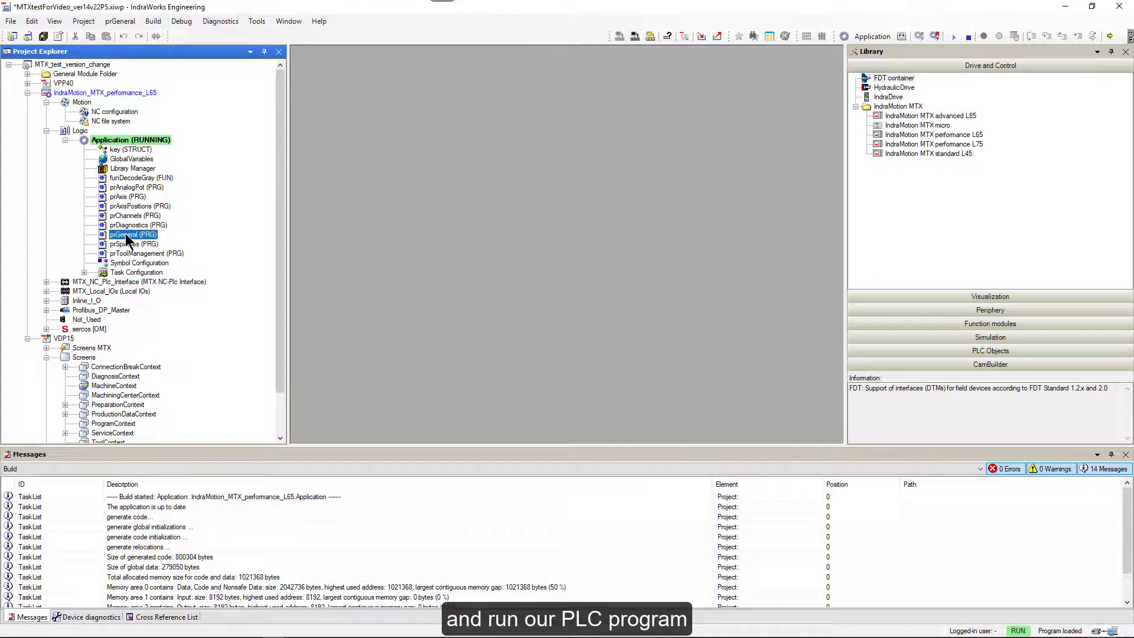
pyautogui.doubleClick(126, 235)
pyautogui.click(22, 618)
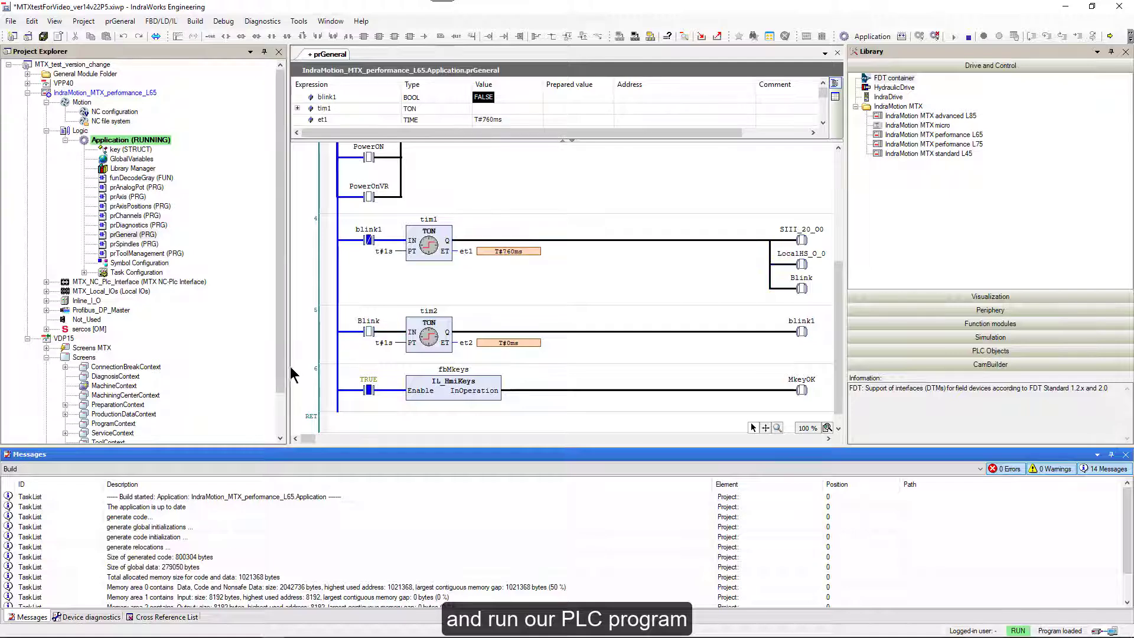
pyautogui.moveTo(284, 358); pyautogui.dragTo(283, 399)
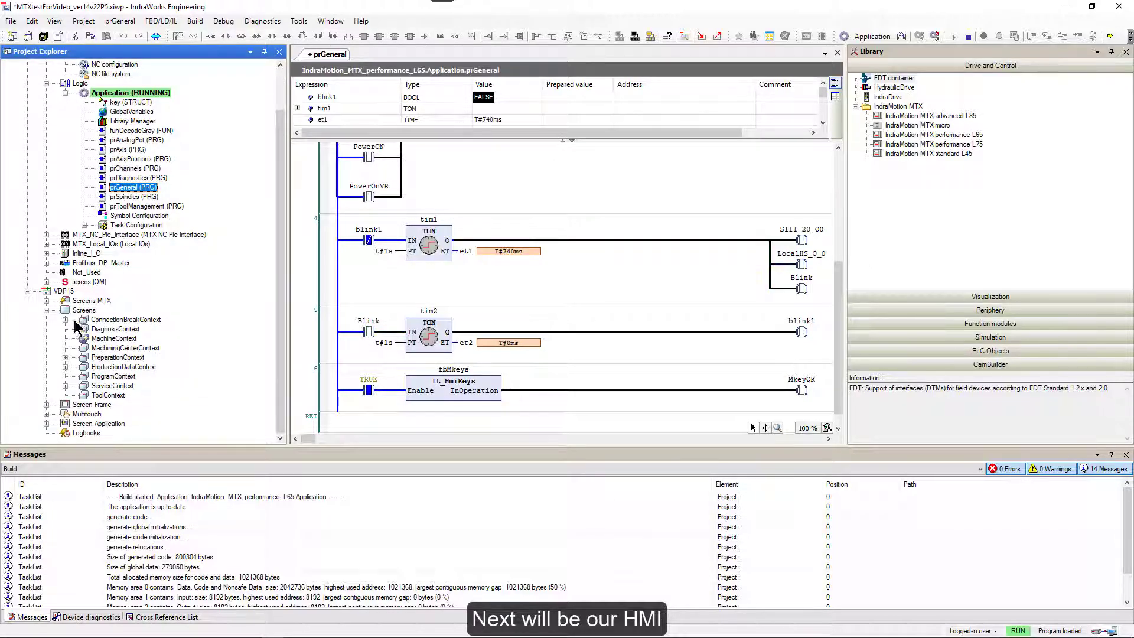
pyautogui.moveTo(65, 292)
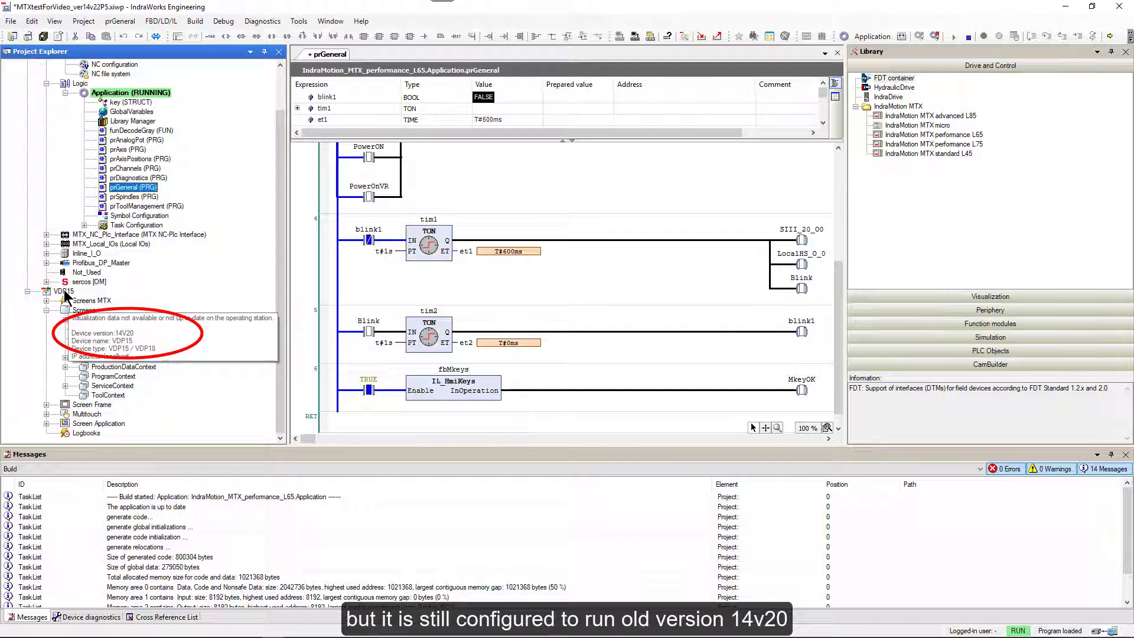
# Change the device version of the VDP15 visualization device to 14V22 and accept the irreversible change
pyautogui.rightClick(65, 293)
pyautogui.moveTo(66, 297)
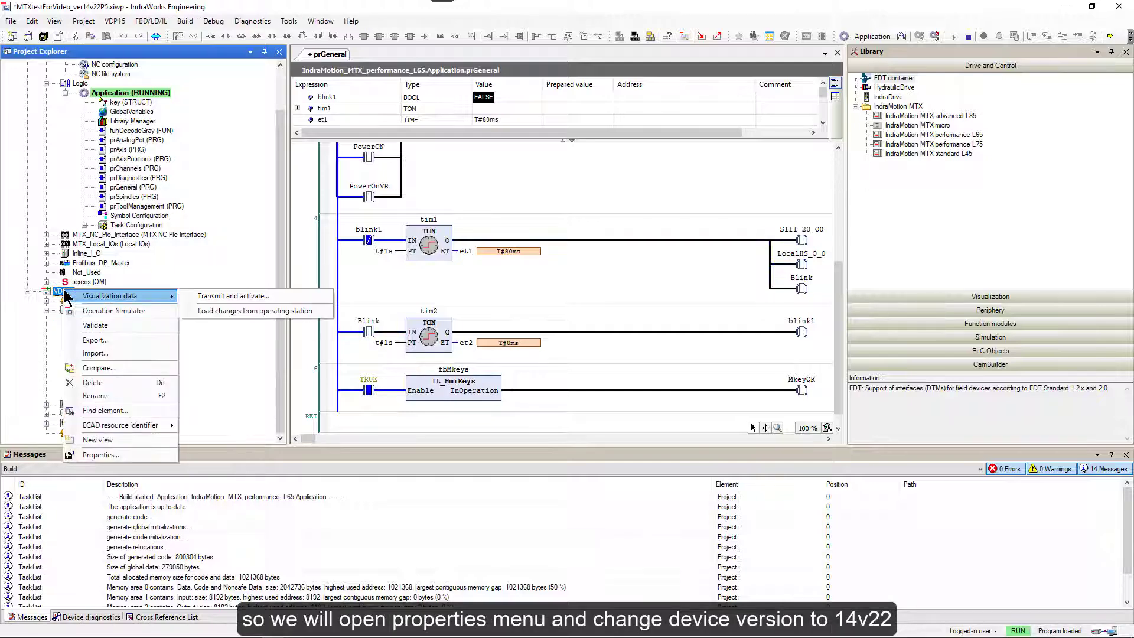
pyautogui.click(100, 455)
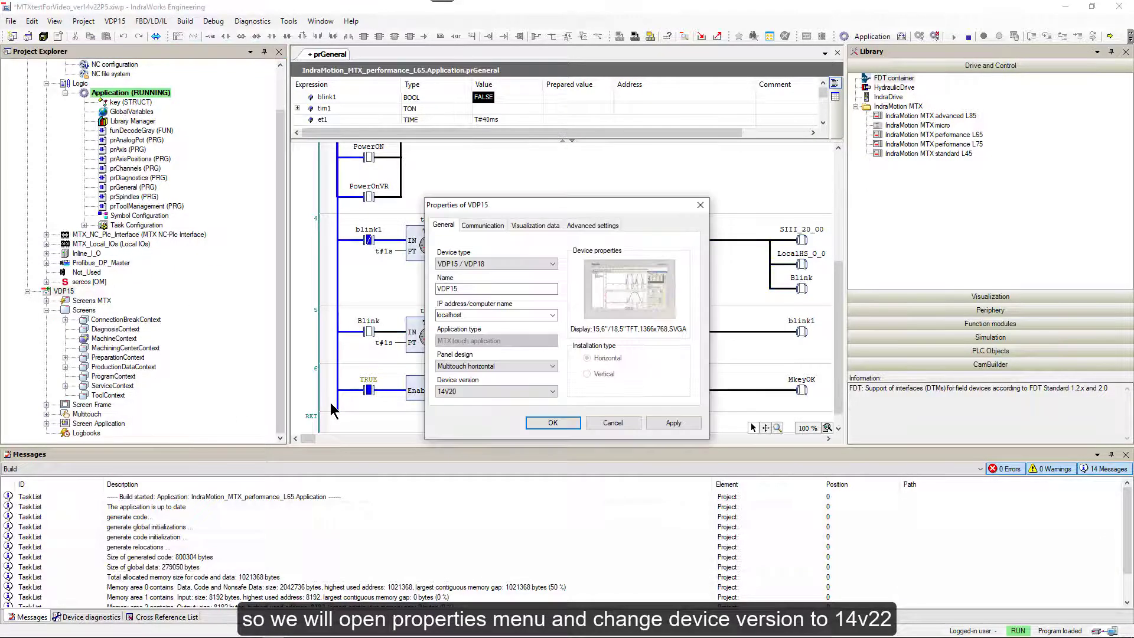
pyautogui.click(553, 392)
pyautogui.click(675, 422)
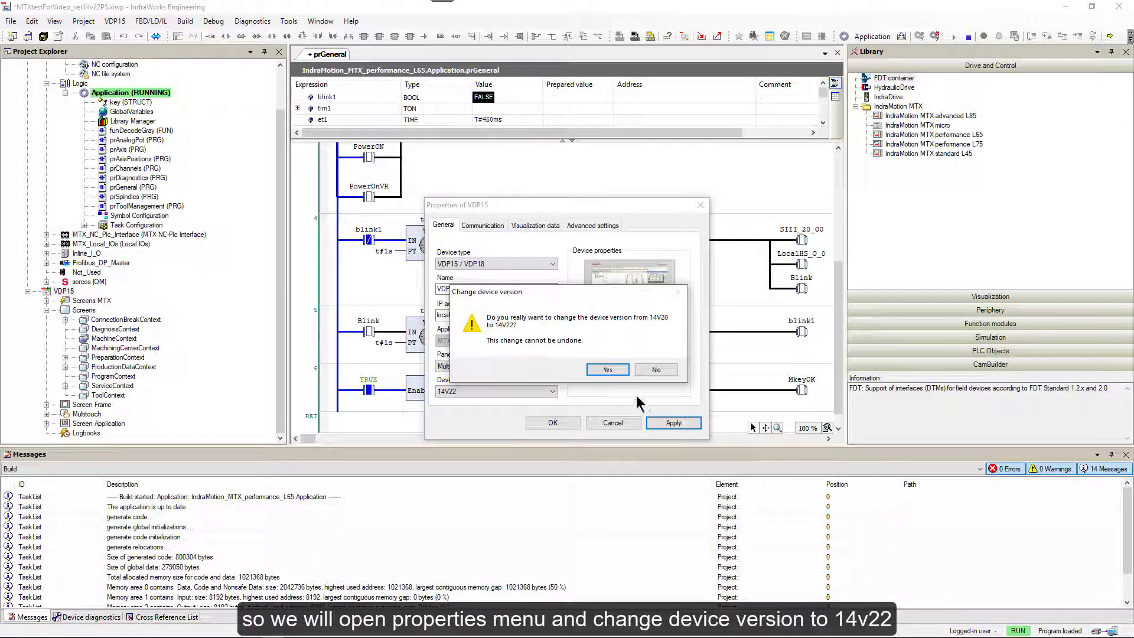
pyautogui.click(607, 369)
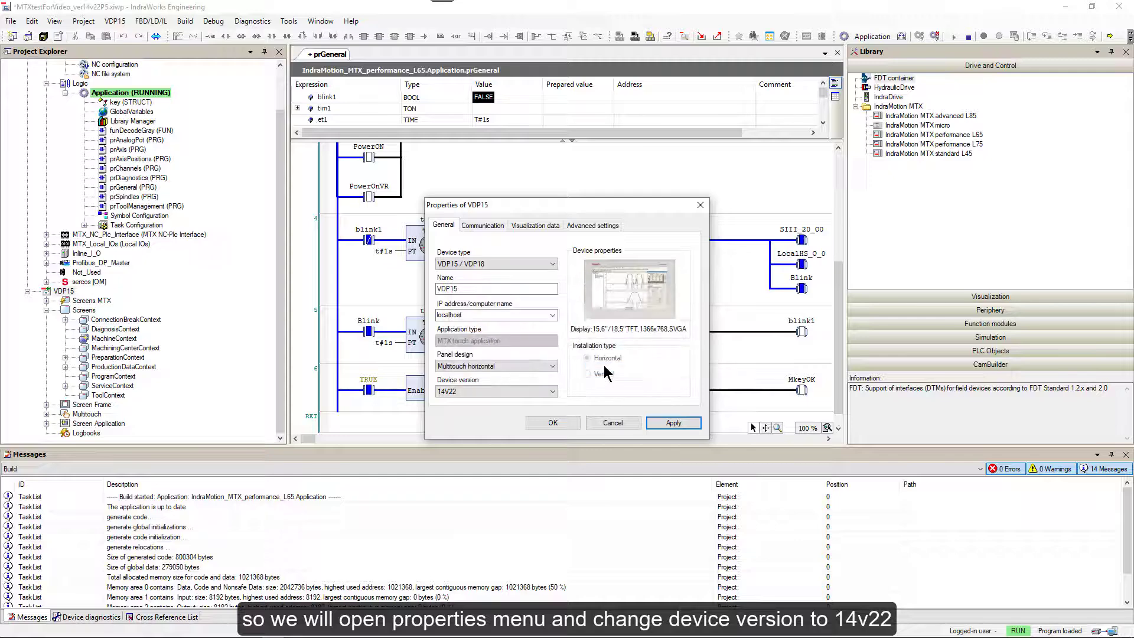
pyautogui.click(553, 422)
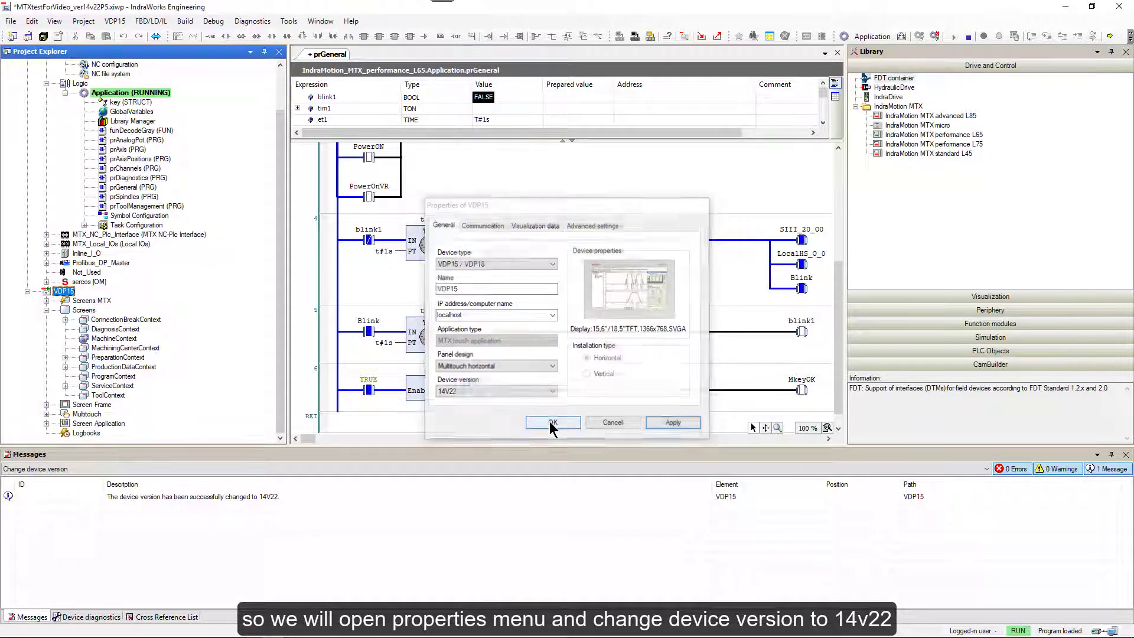
# Launch the Operation Simulator for VDP15 and start the PRG_milling1.npg program in automatic mode
pyautogui.rightClick(65, 292)
pyautogui.click(91, 312)
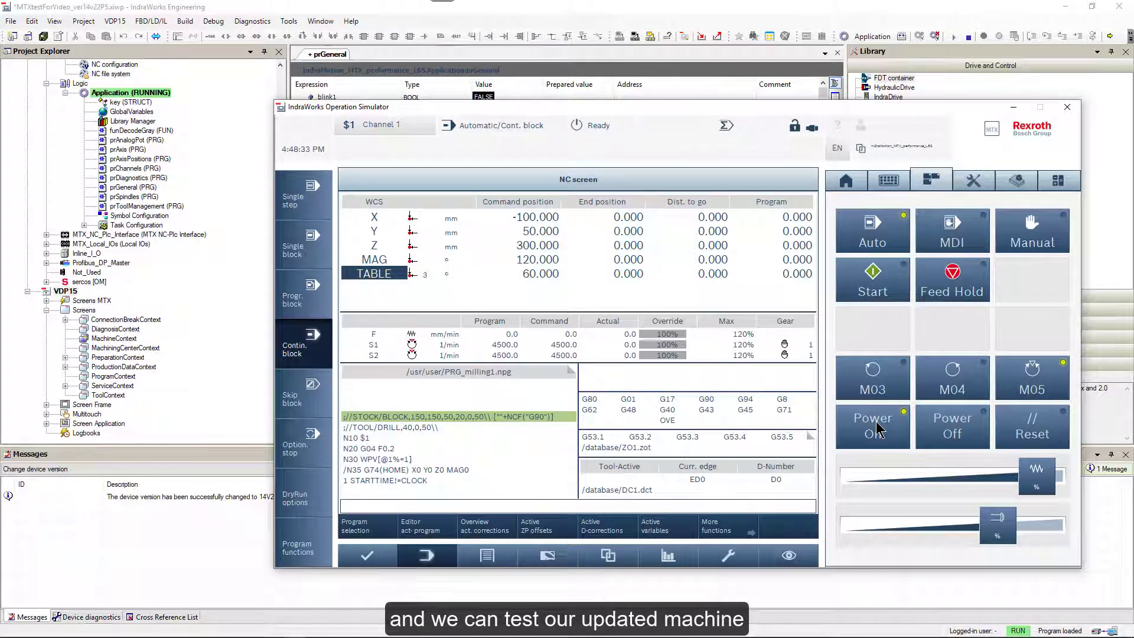
pyautogui.click(886, 288)
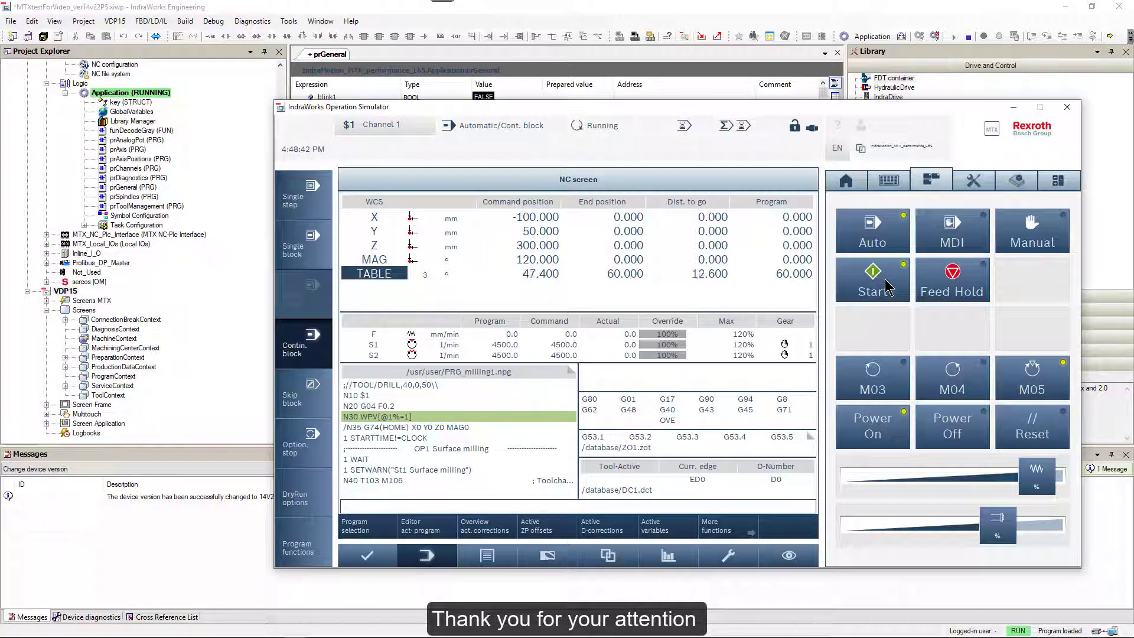